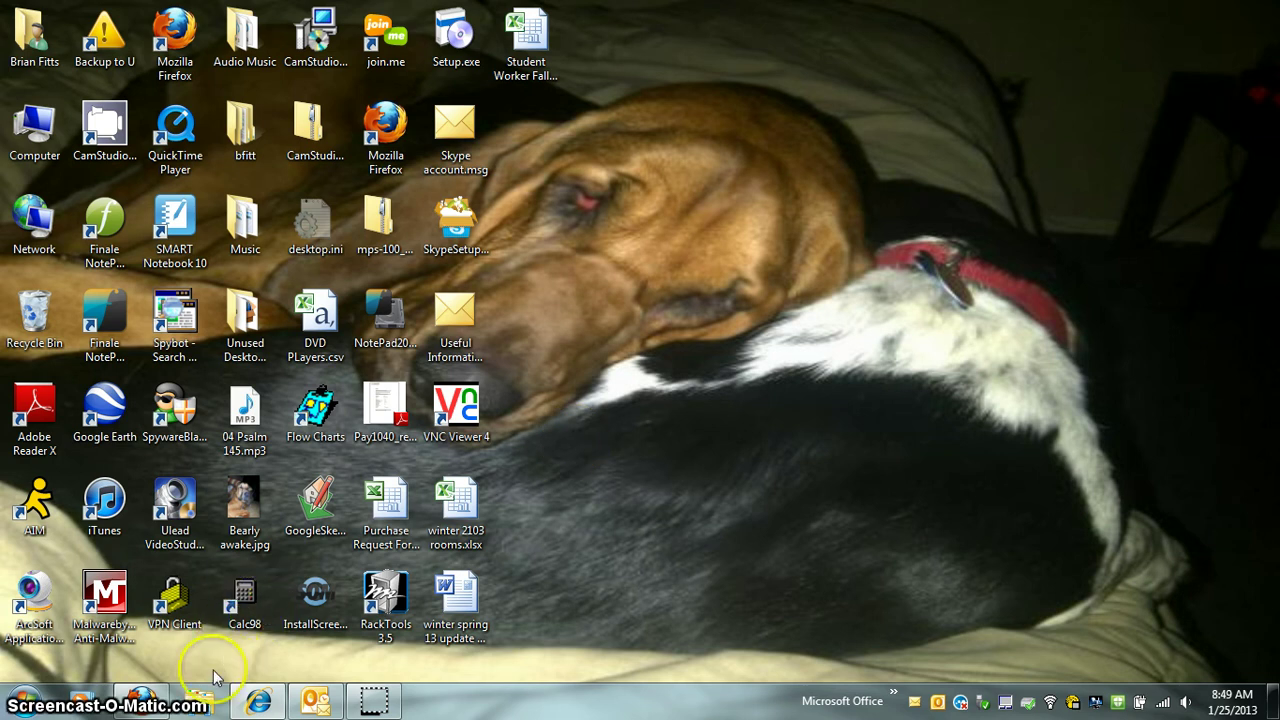
Log in to WebCheckout from the restored Firefox window and enter the CTS checkout center
left_click(141, 700)
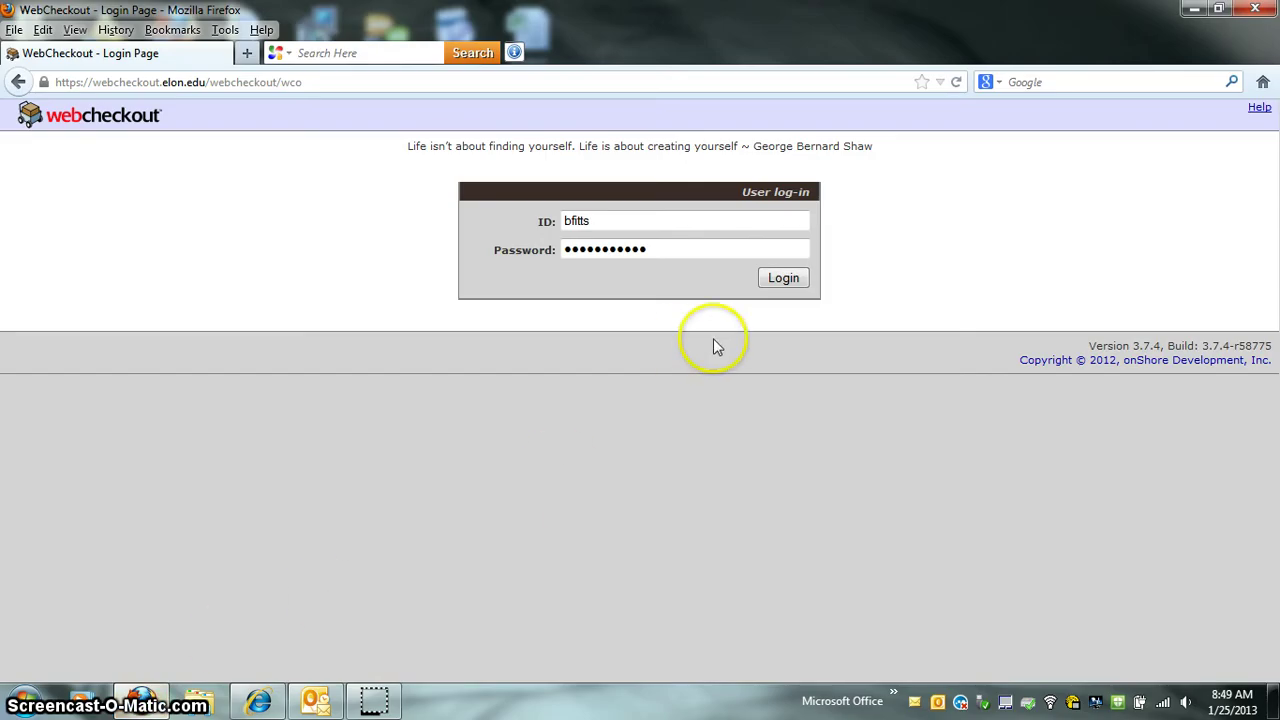
left_click(785, 279)
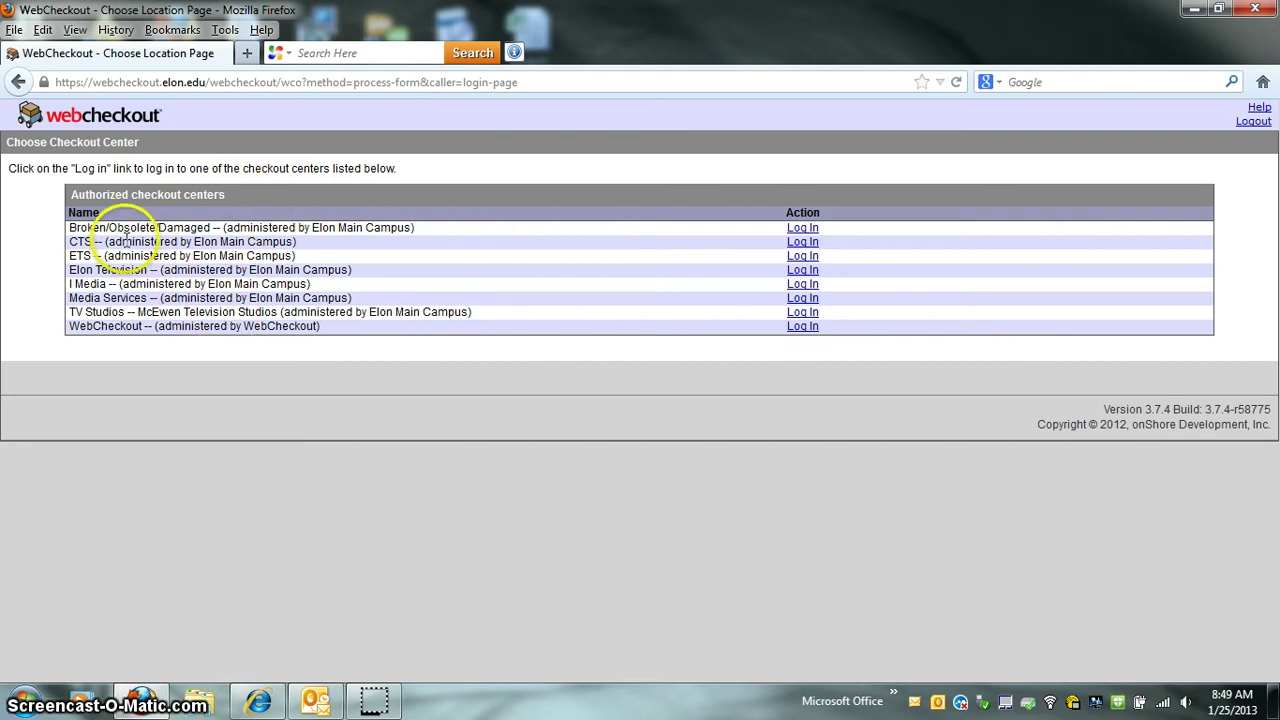
left_click(800, 243)
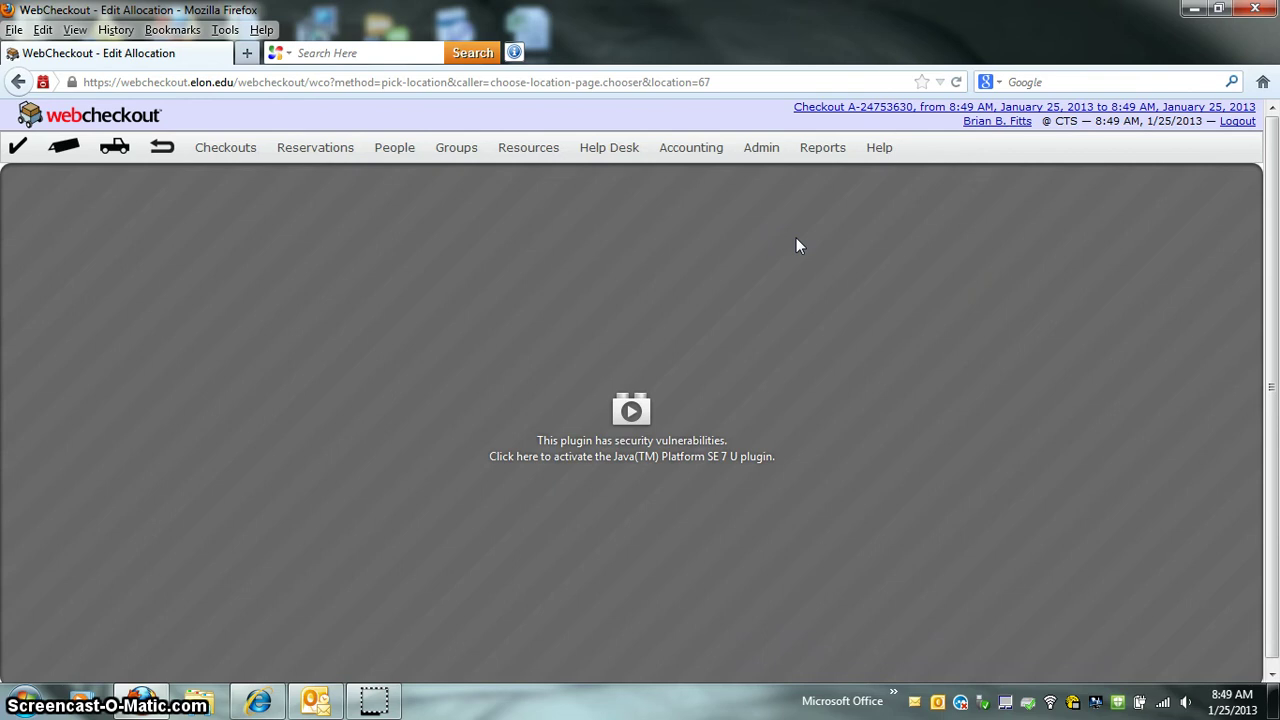
Go to Resources > Find Resources, browse the search terms, then start a new resource
left_click(527, 150)
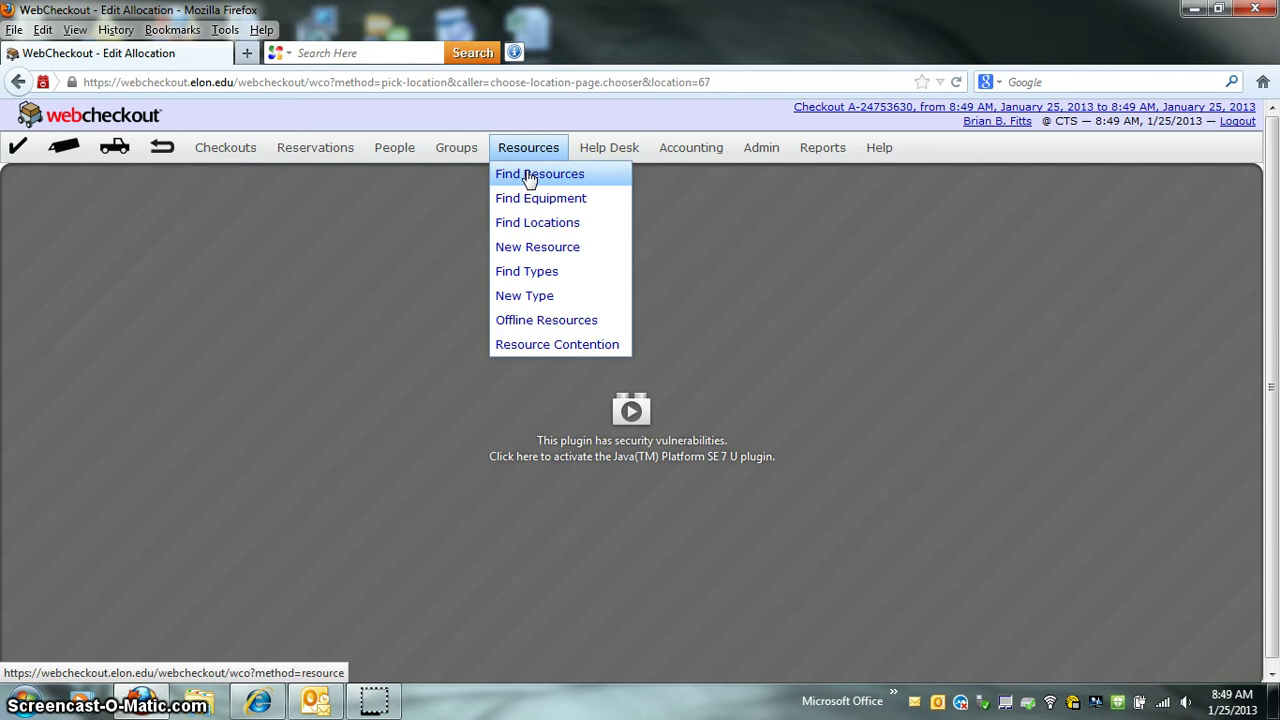
left_click(530, 176)
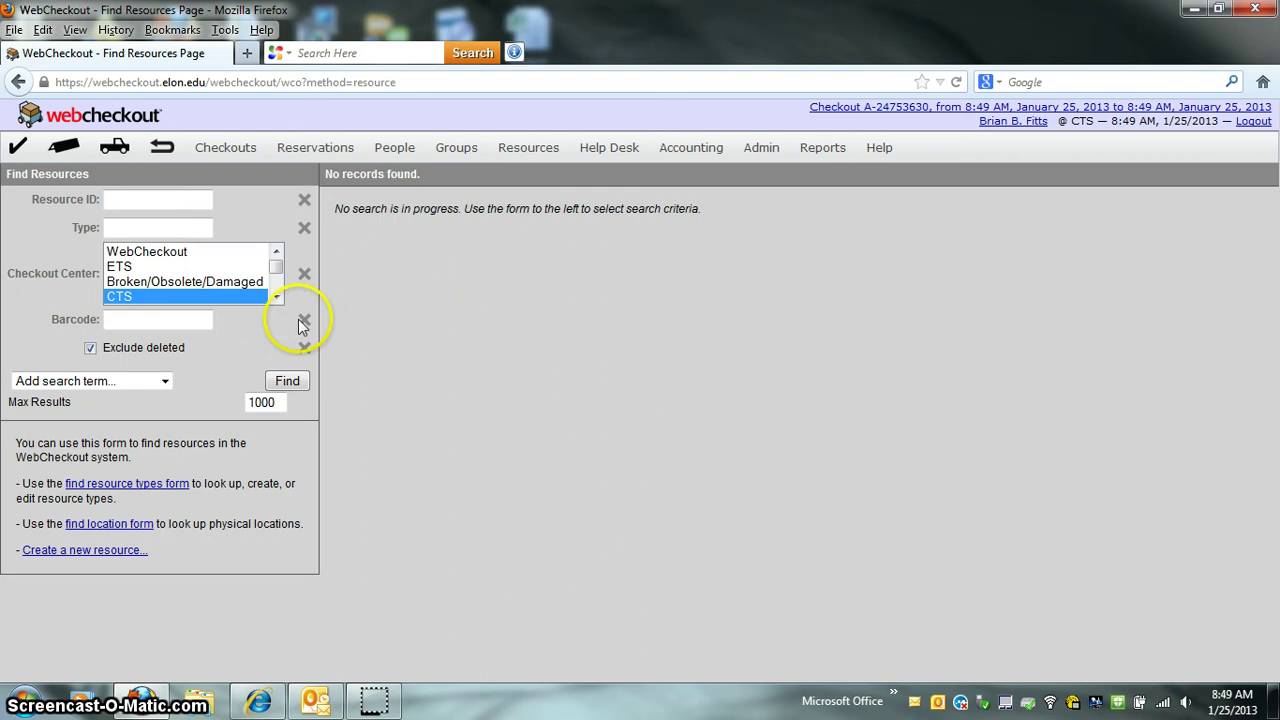
left_click(165, 383)
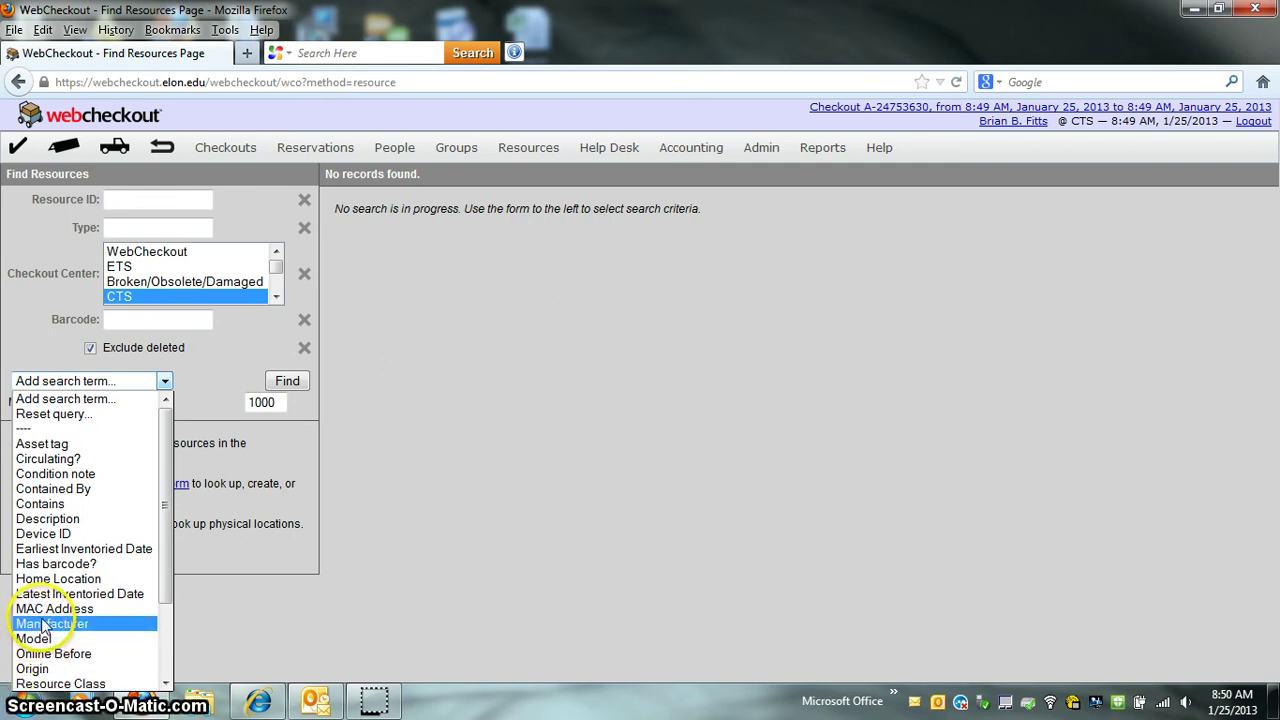
left_click(222, 362)
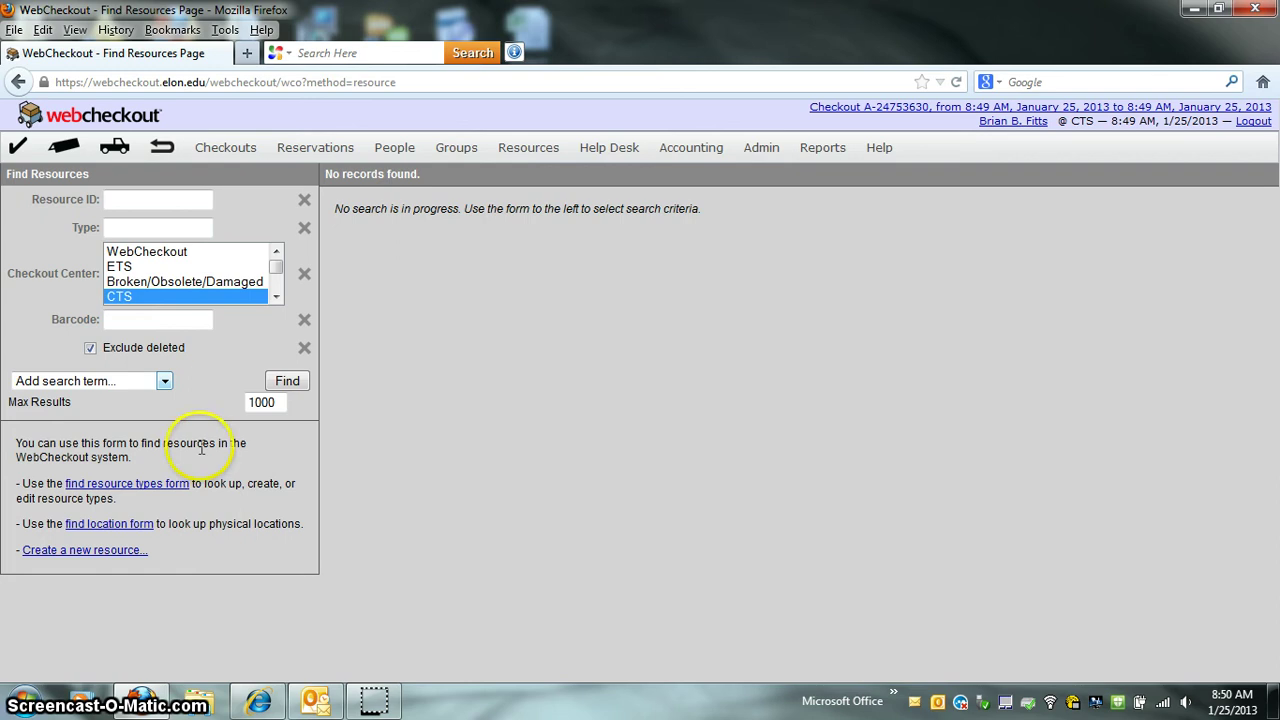
left_click(81, 552)
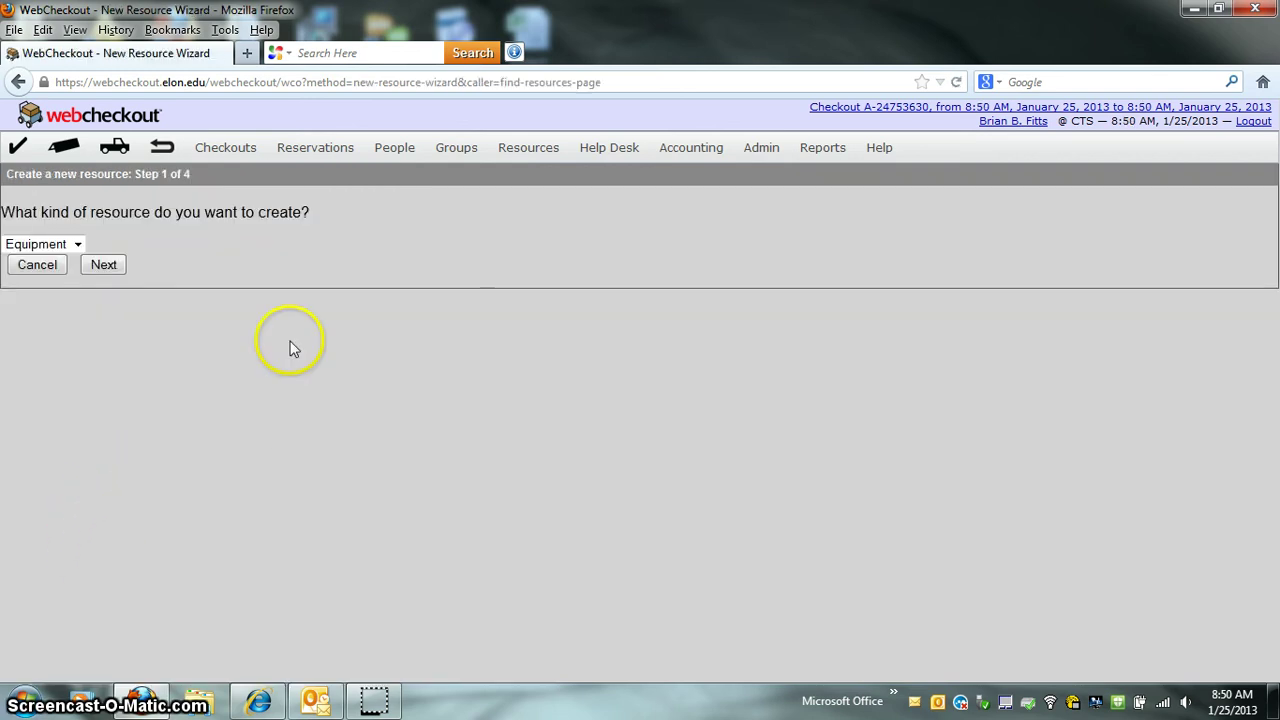
Keep Equipment, make the resource non-circulating with ID 'Speaker 728', and continue
left_click(104, 265)
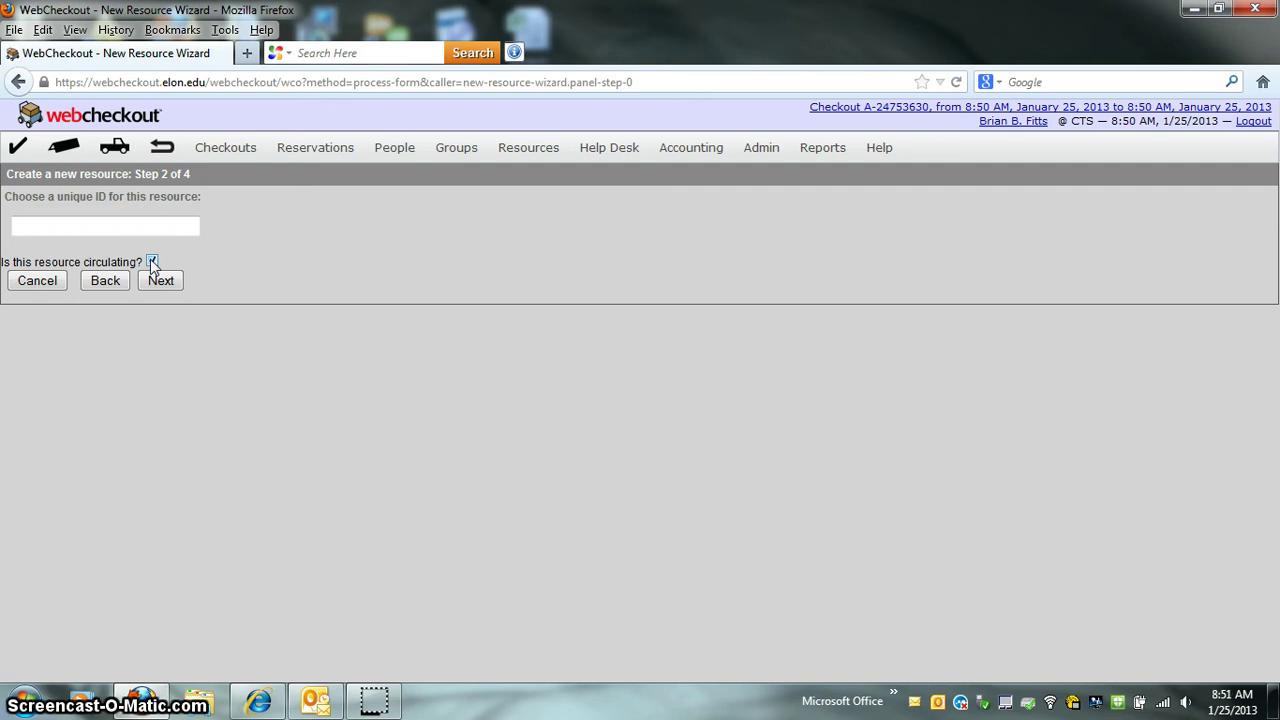
left_click(151, 262)
left_click(117, 225)
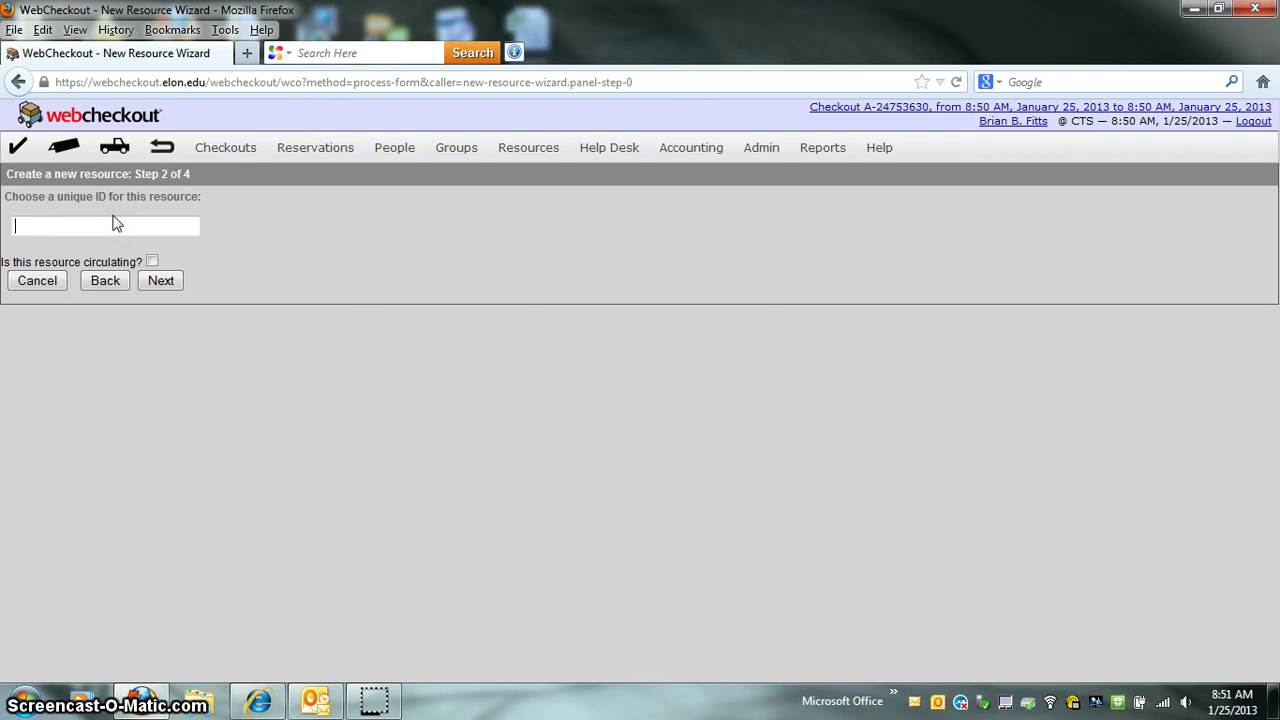
type("Speaker")
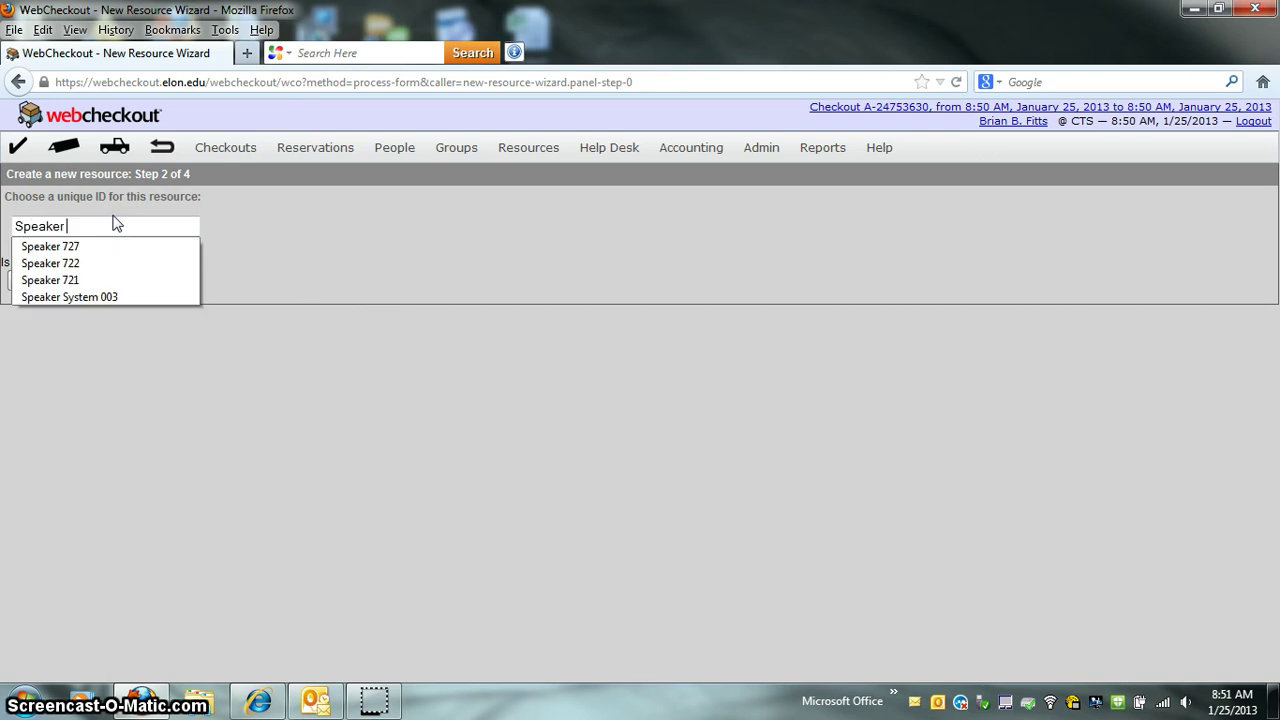
type(" 7")
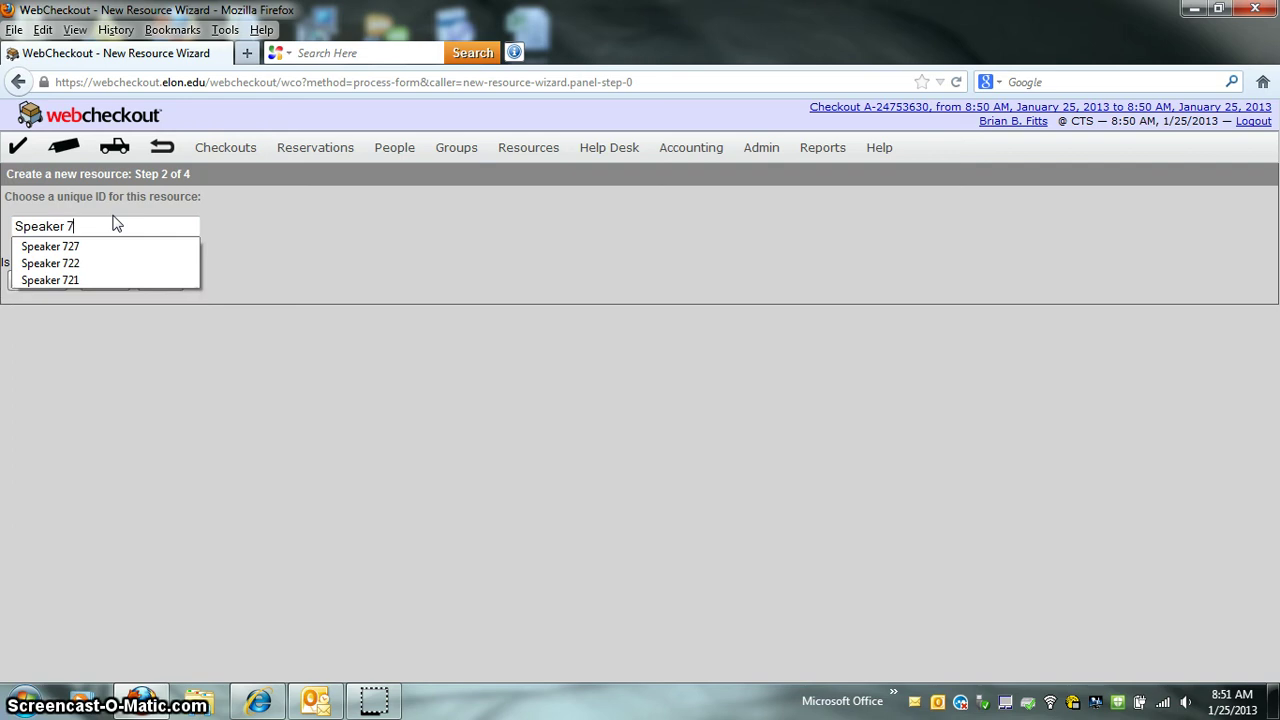
type("28")
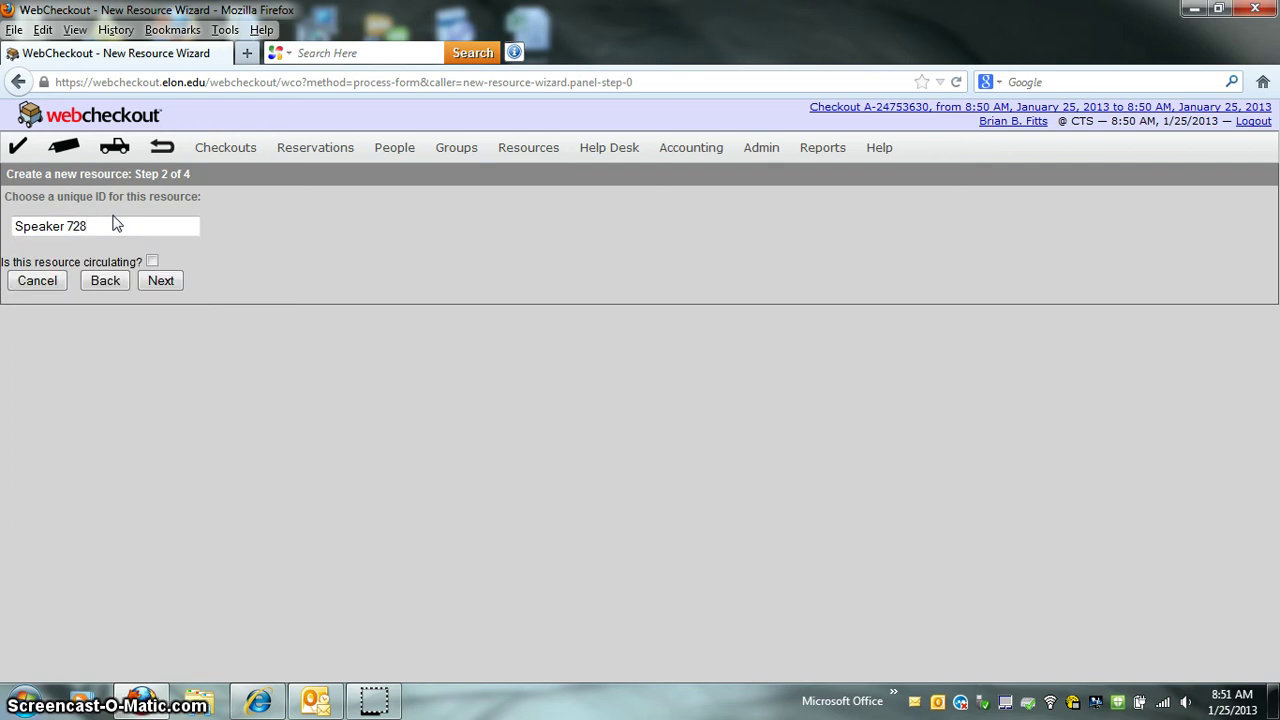
left_click(145, 224)
left_click(160, 281)
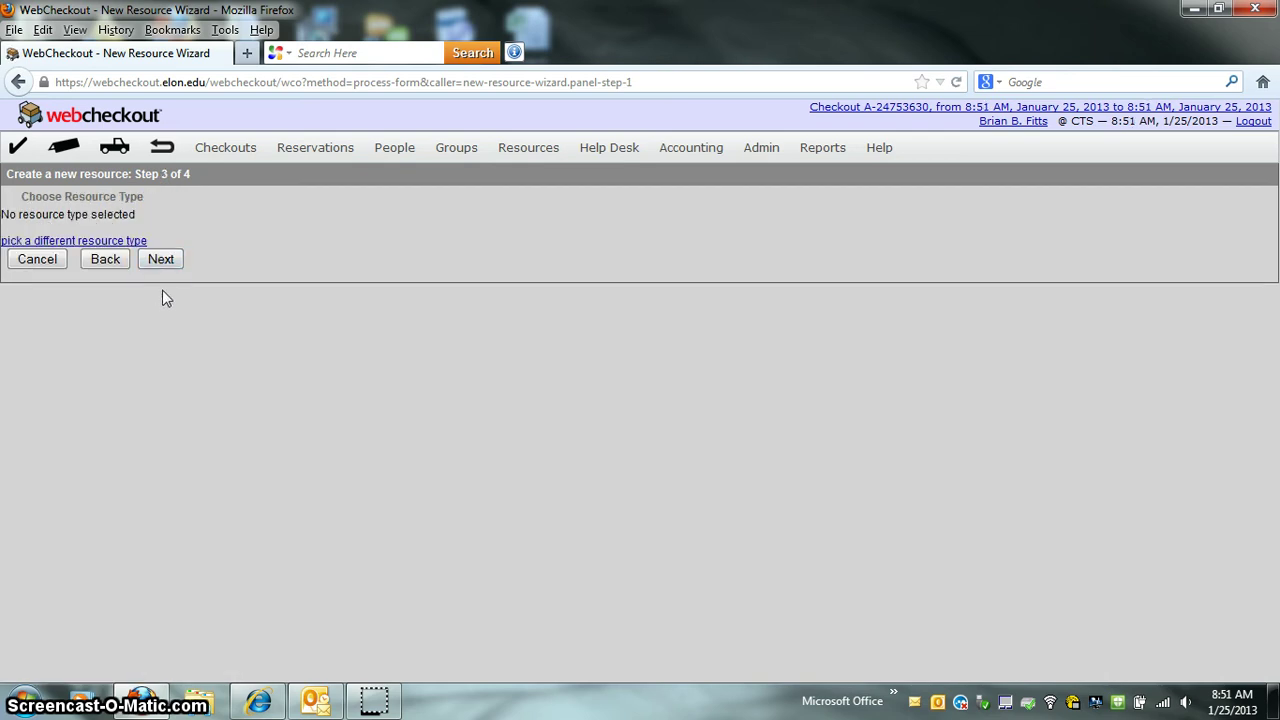
Search resource types for 'Speaker' and assign Audio Equipment -- Speaker as the type
left_click(131, 243)
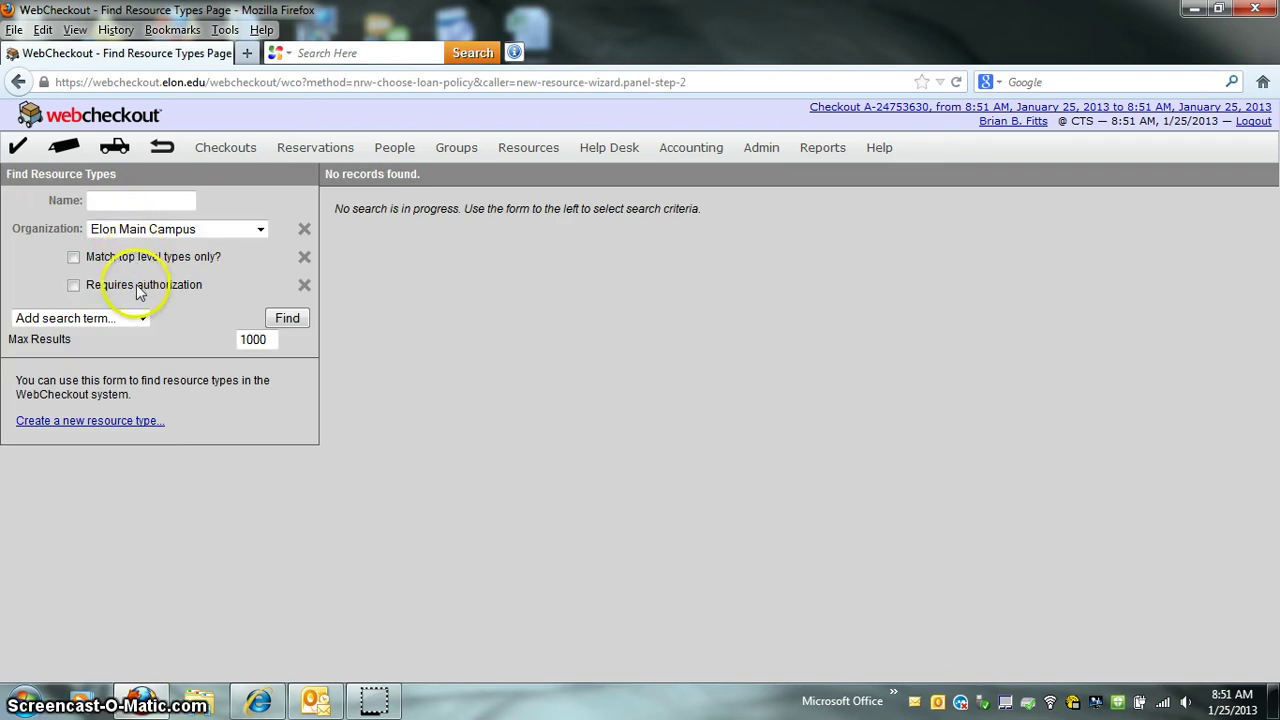
left_click(101, 200)
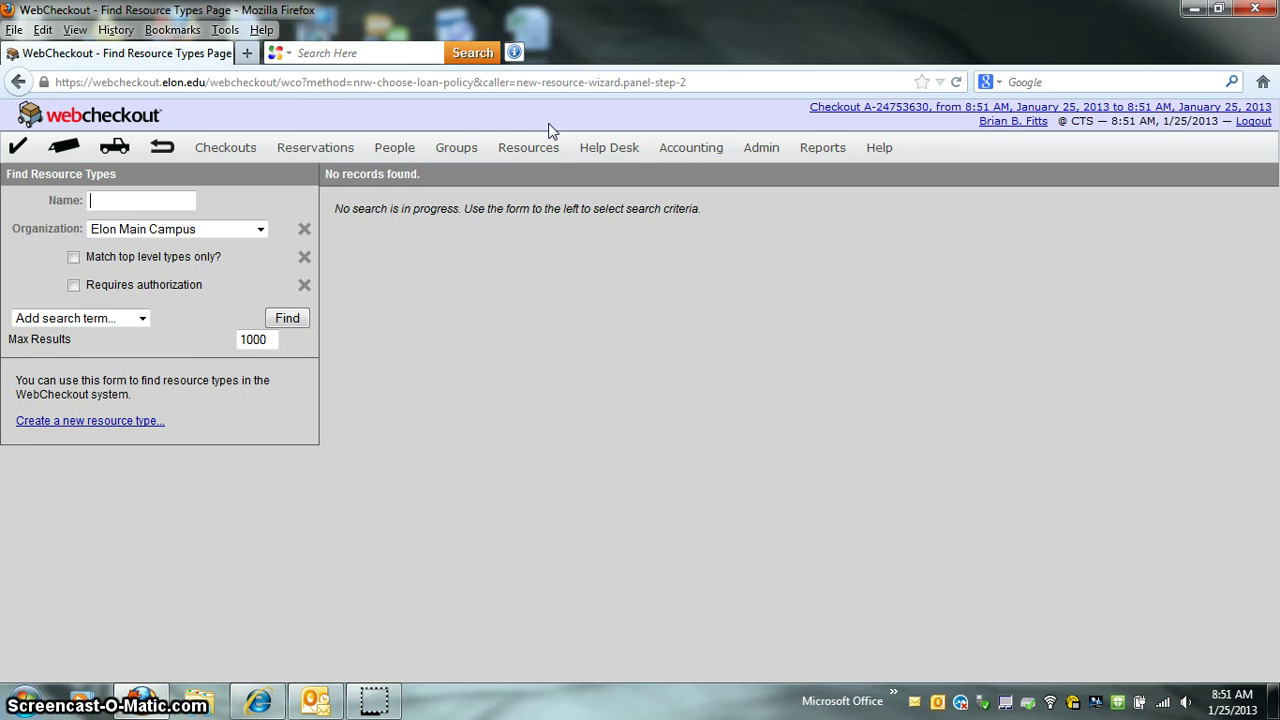
type("Spekaer")
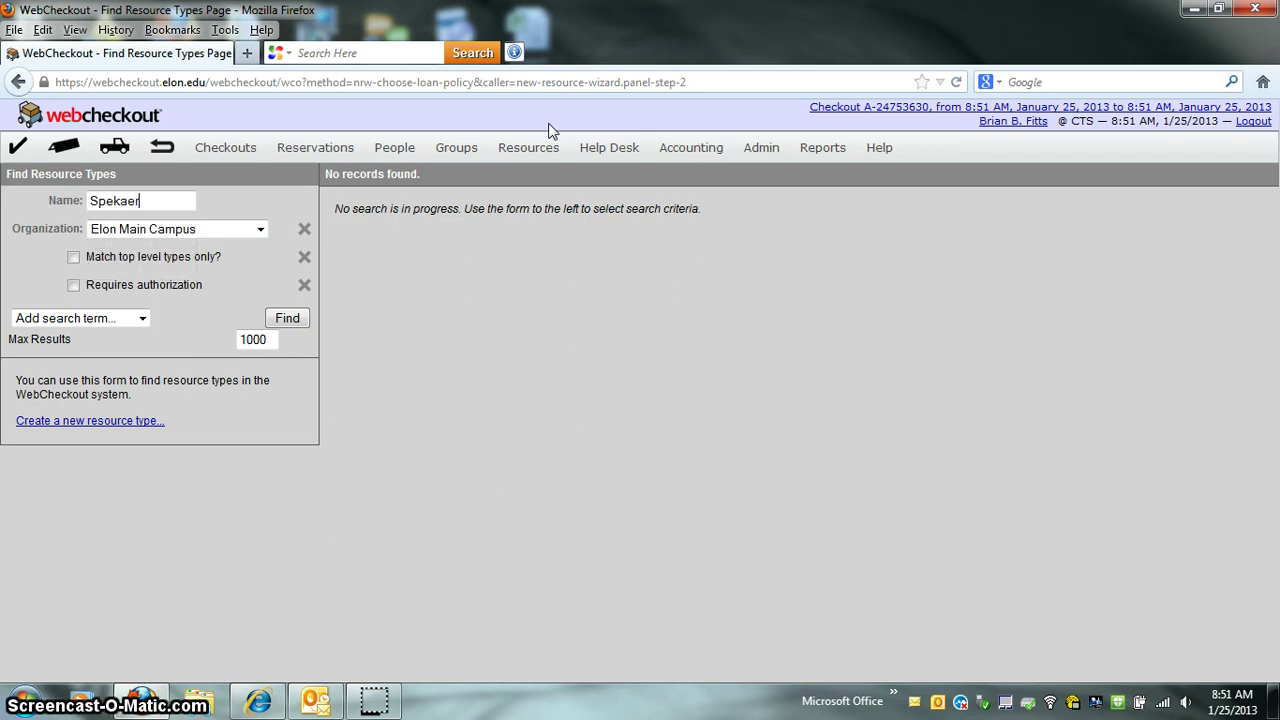
key("BackSpace")
key("BackSpace")
key("BackSpace")
key("BackSpace")
type("aker")
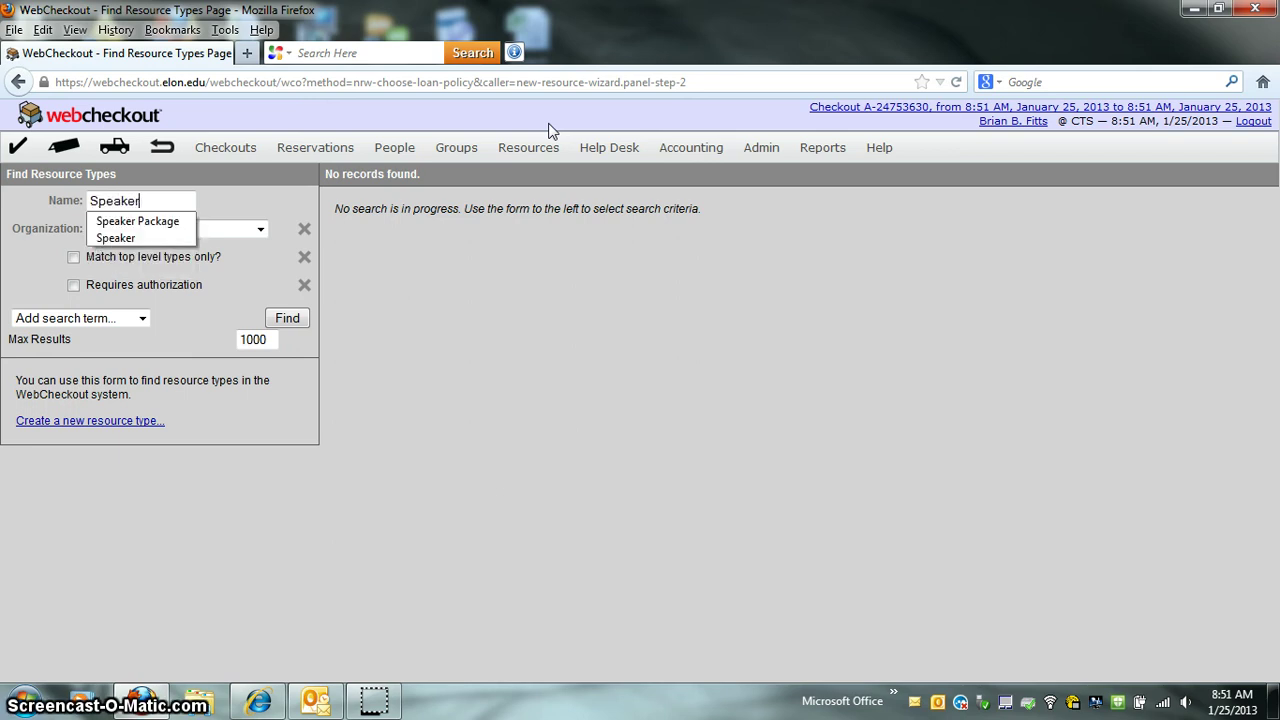
key("Return")
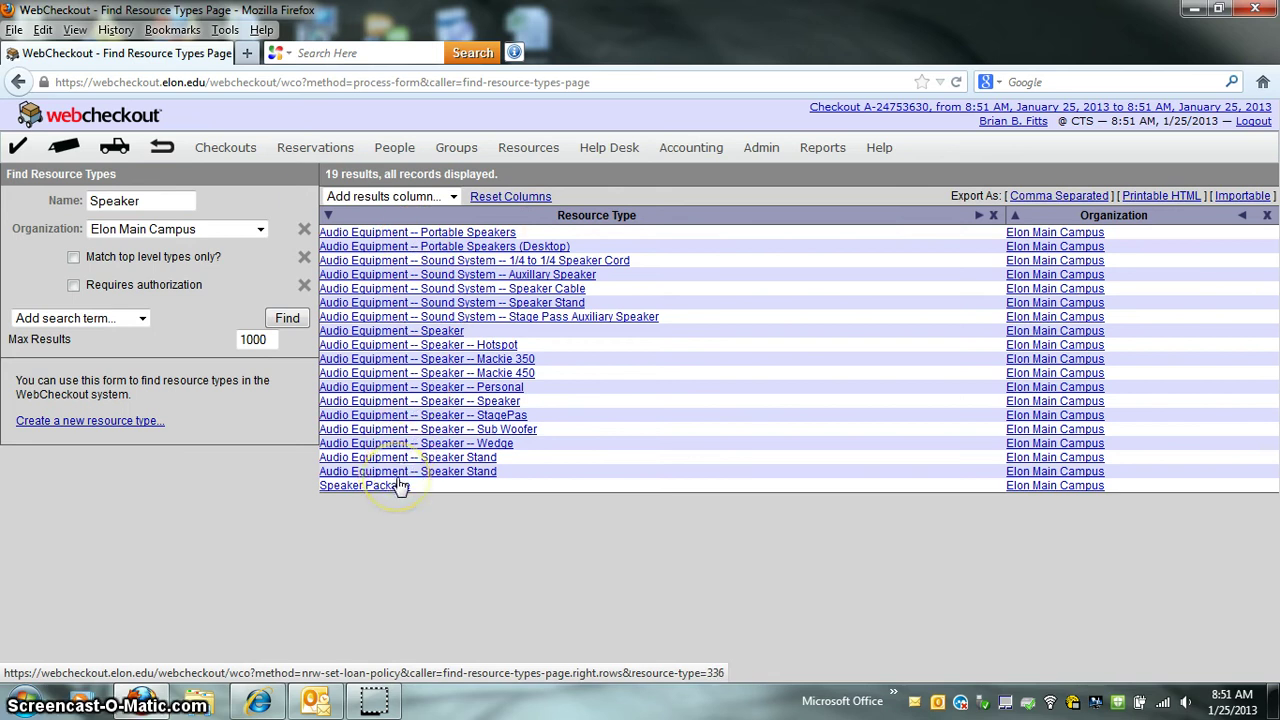
left_click(388, 458)
left_click(392, 450)
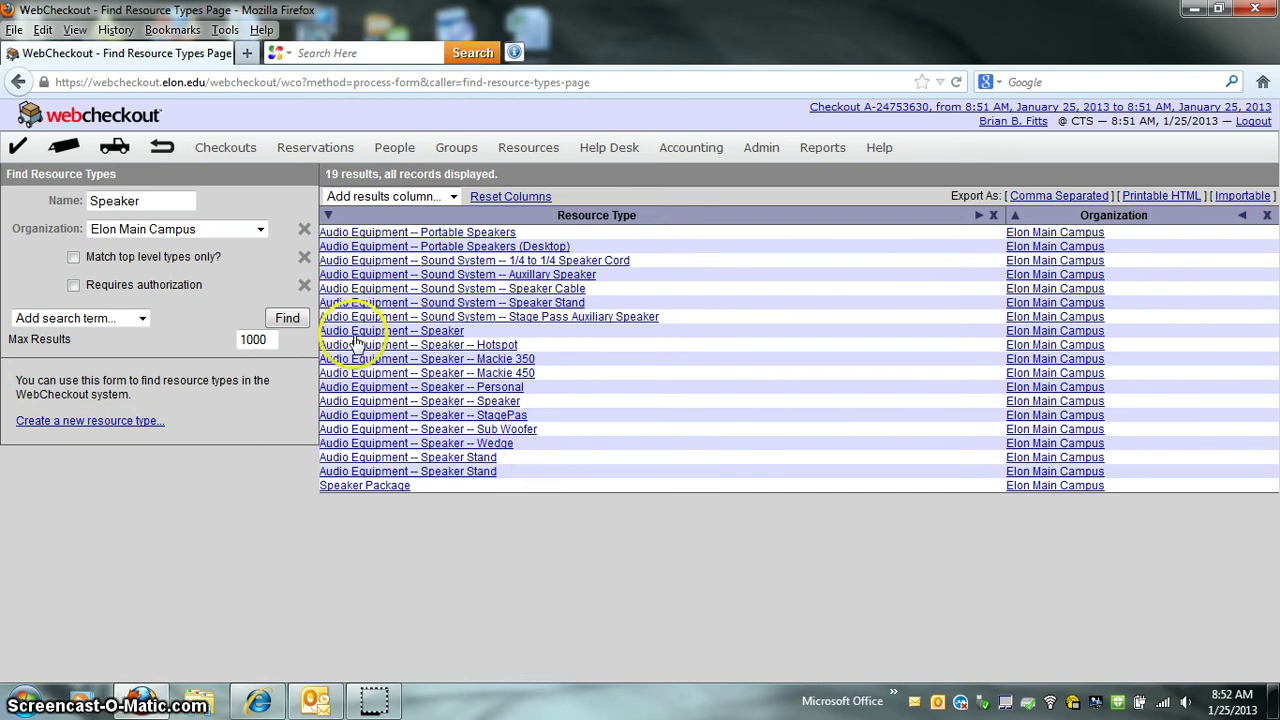
left_click(438, 331)
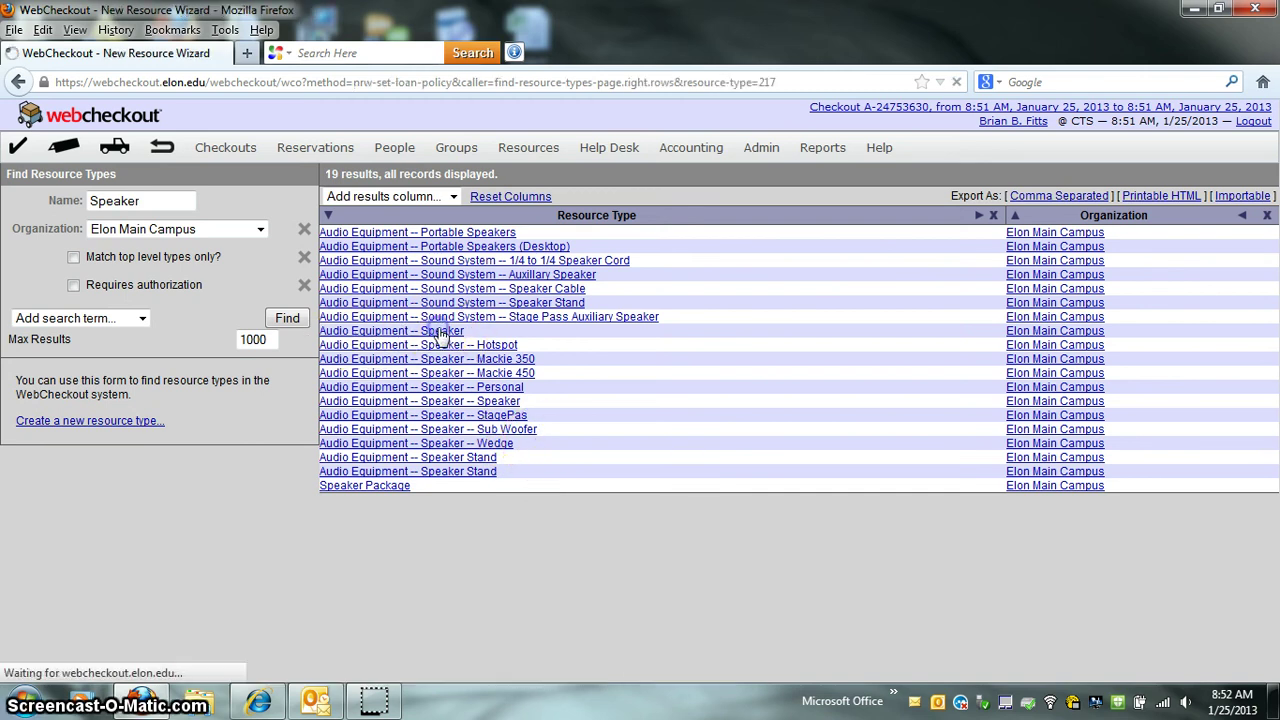
Complete the wizard to create Speaker 728 and open its resource detail page
left_click(457, 346)
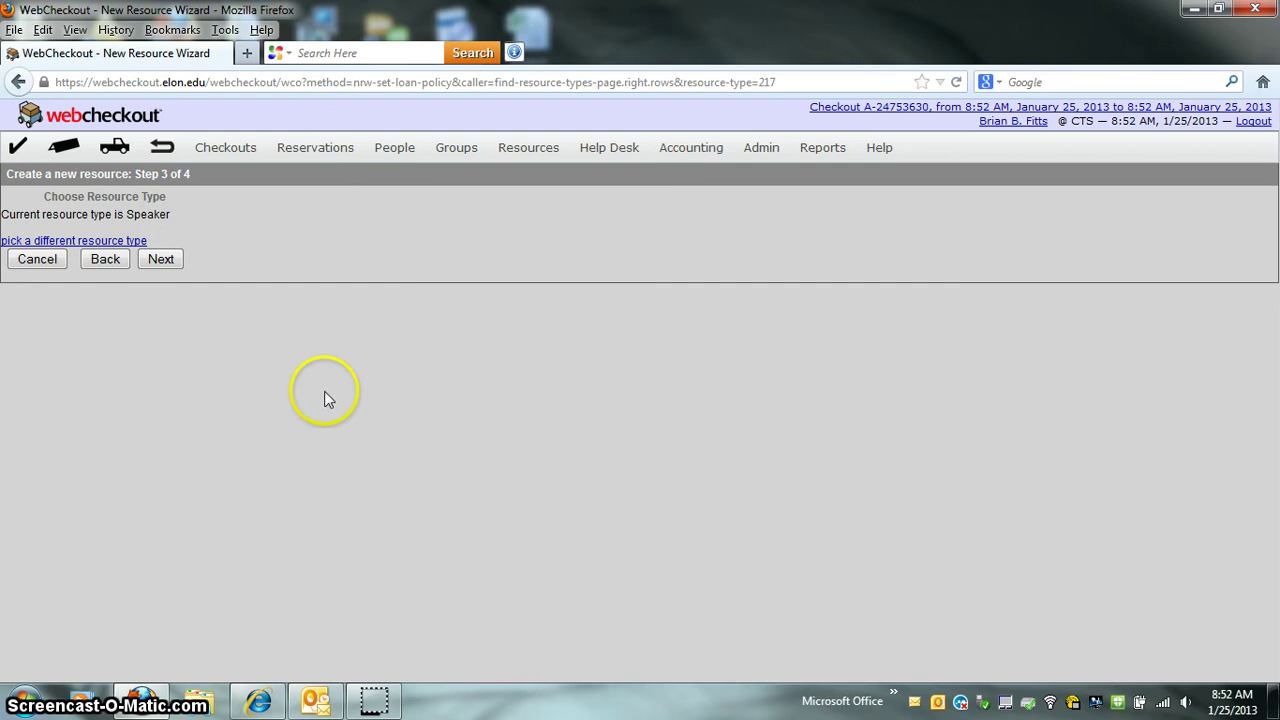
left_click(160, 259)
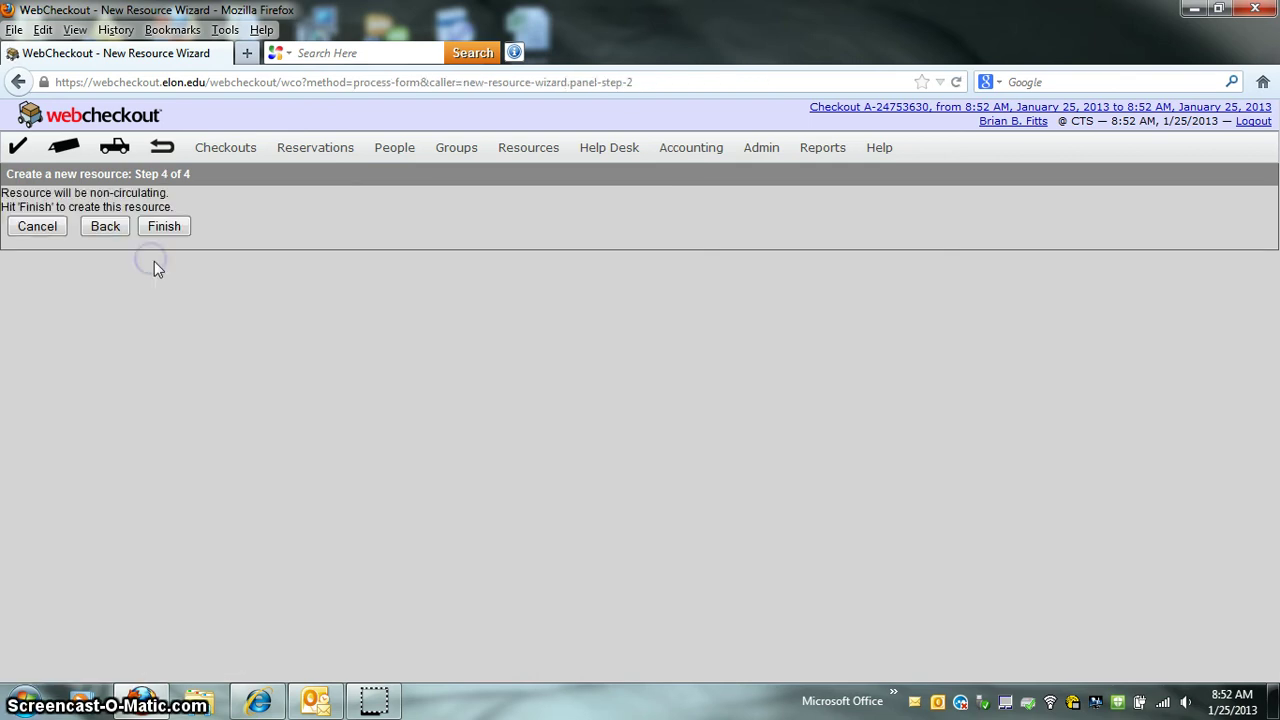
left_click(158, 234)
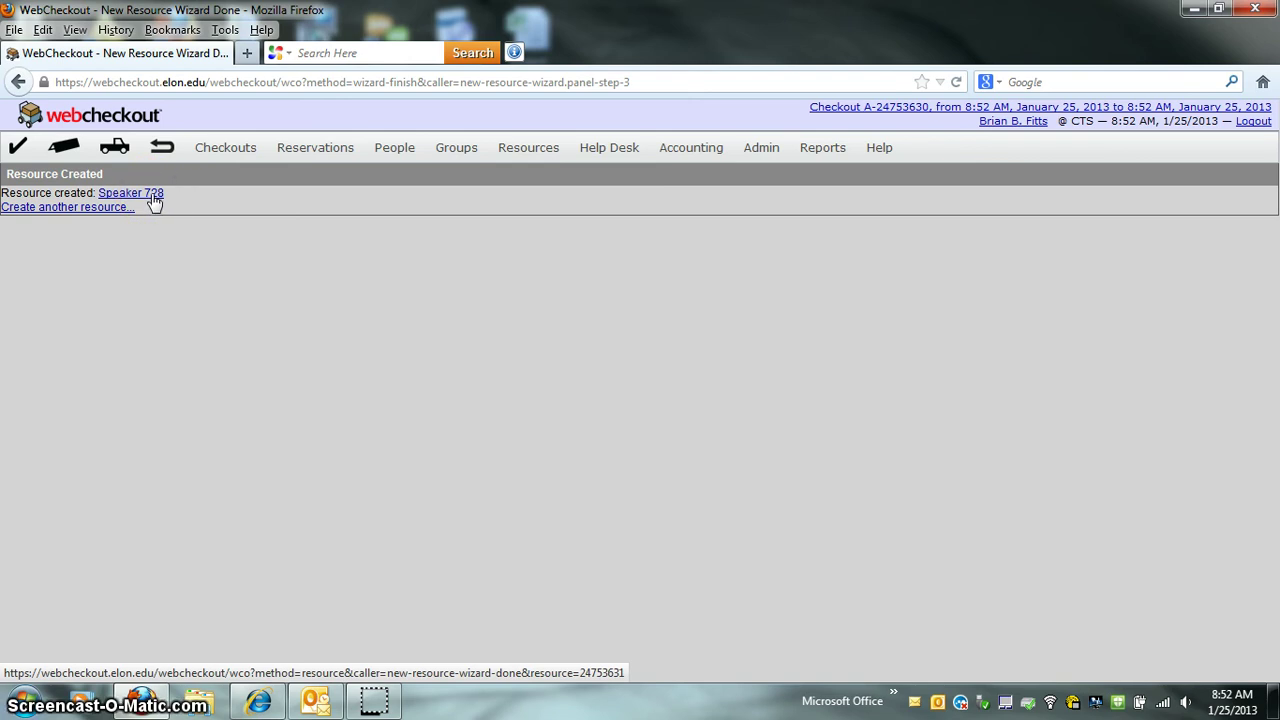
left_click(155, 200)
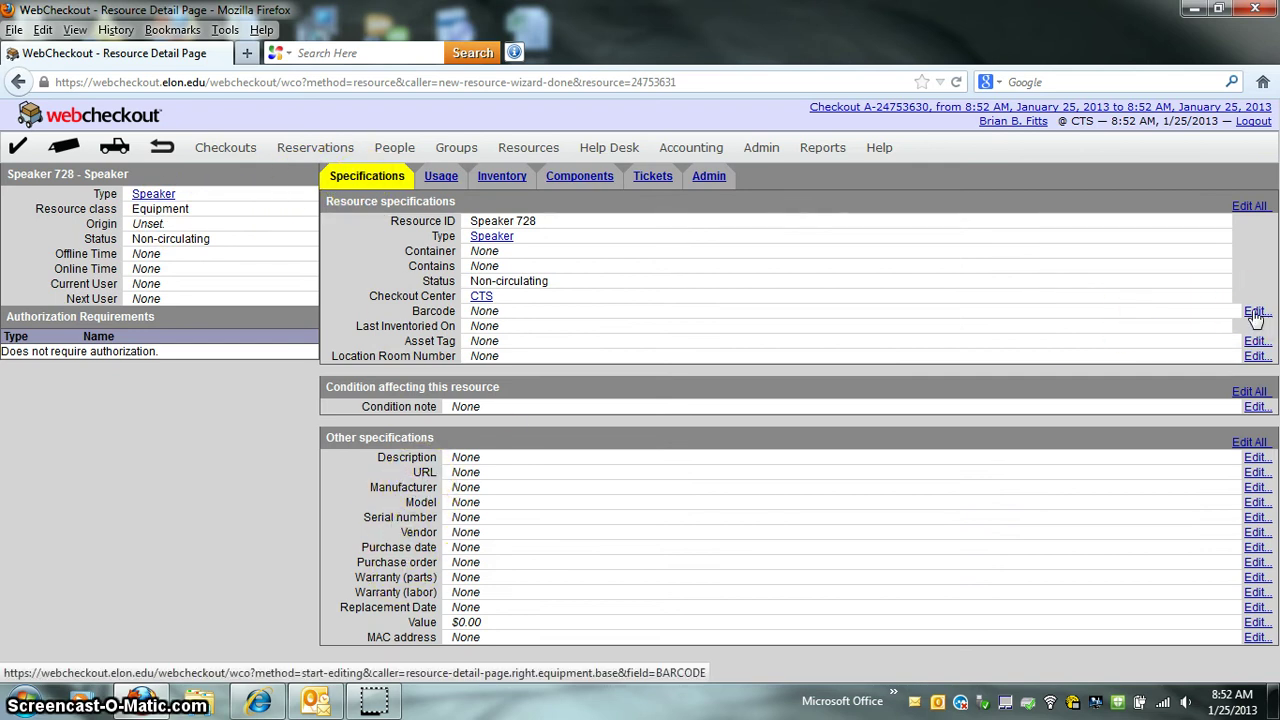
left_click(1255, 313)
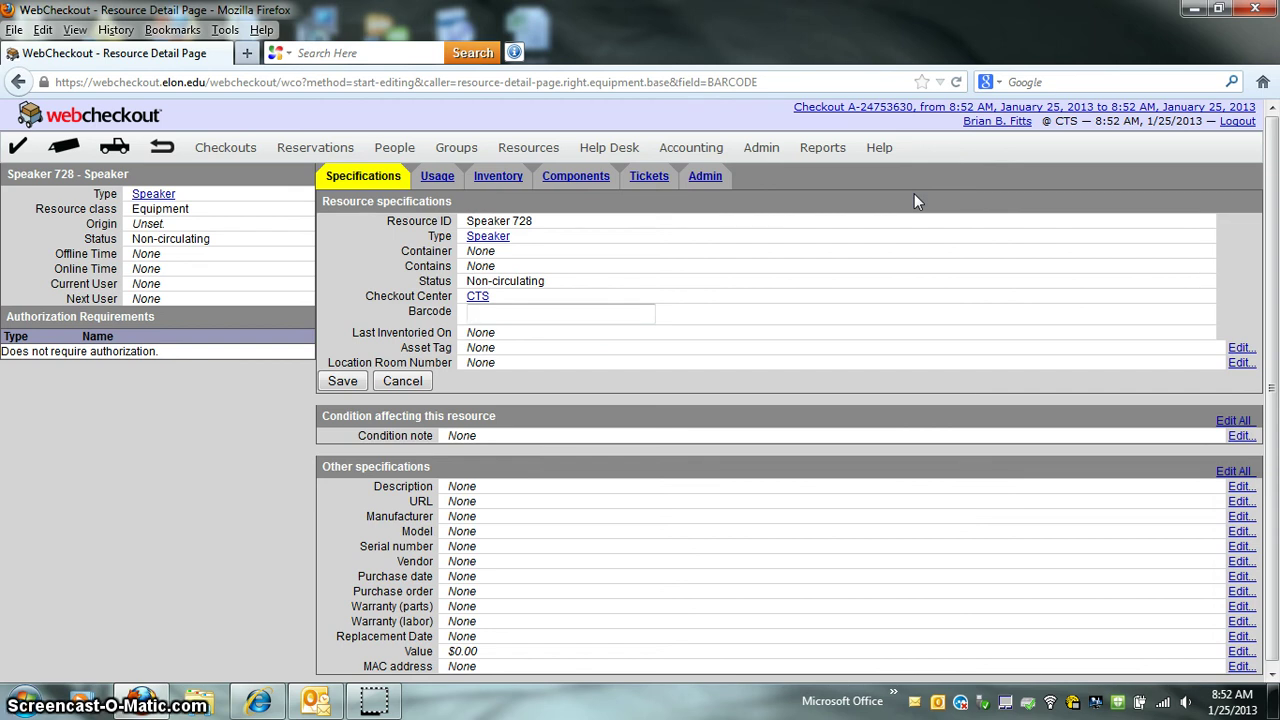
type("1")
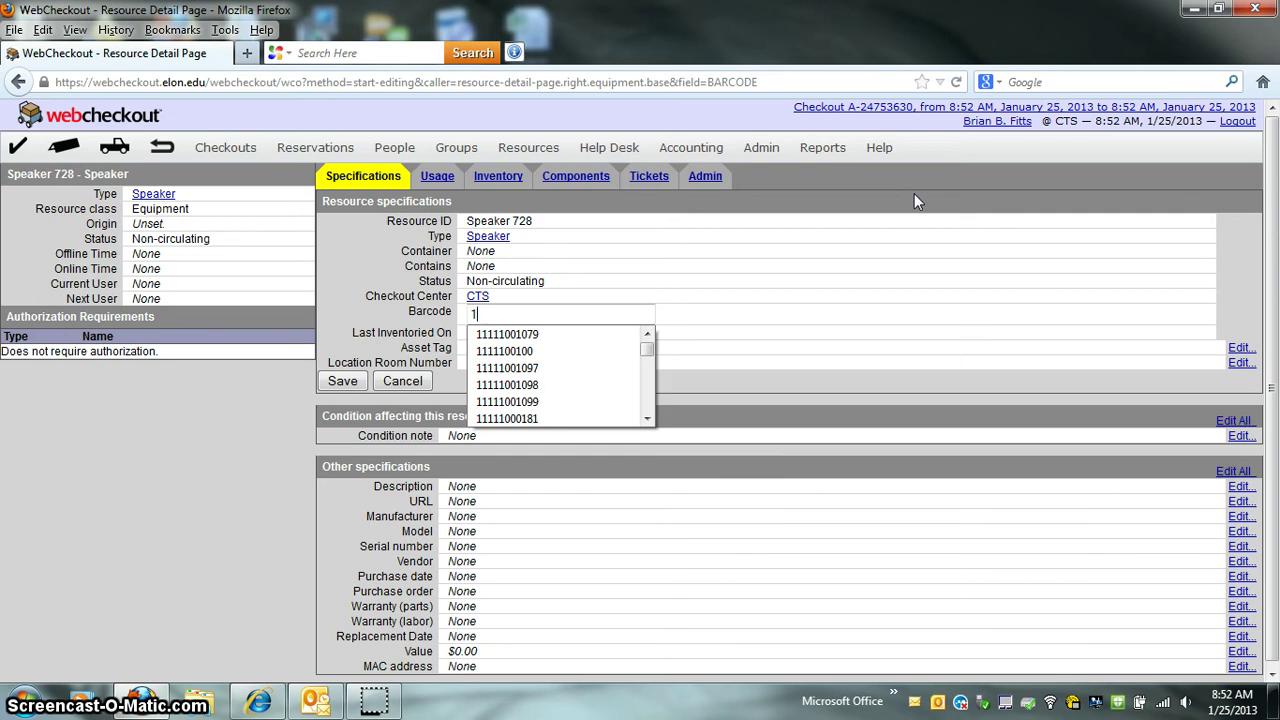
type("1111001177")
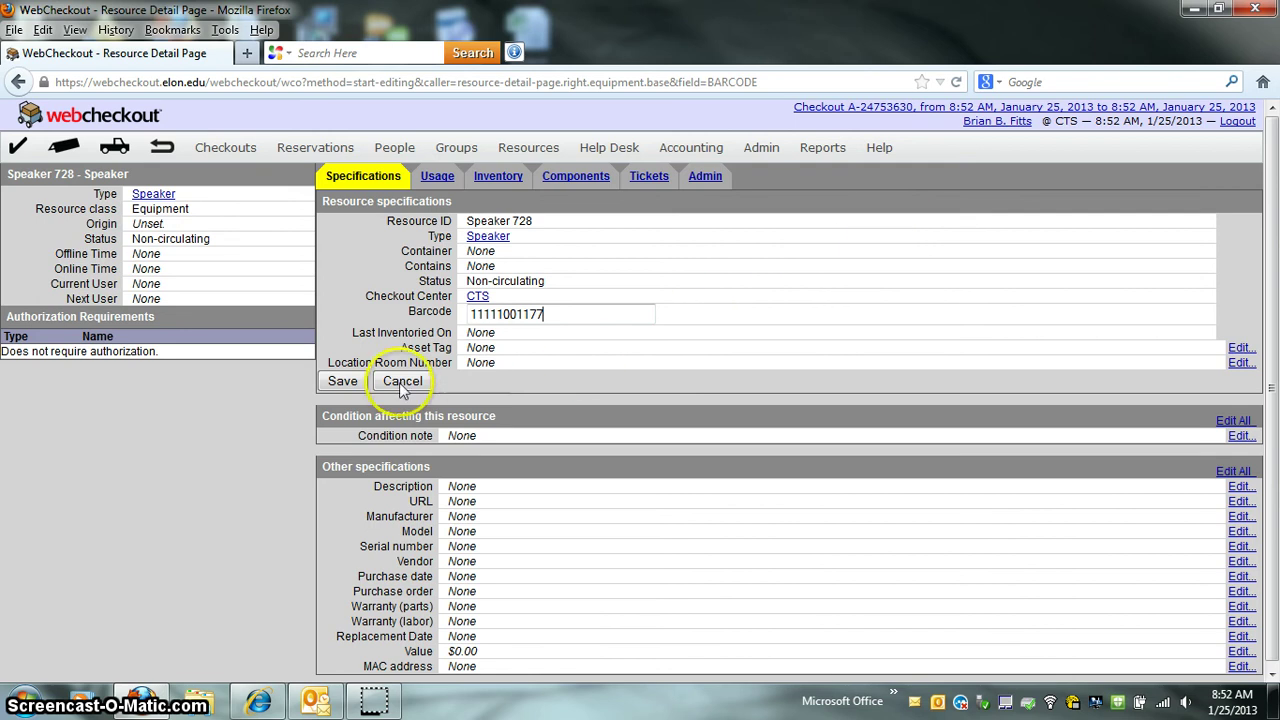
left_click(334, 383)
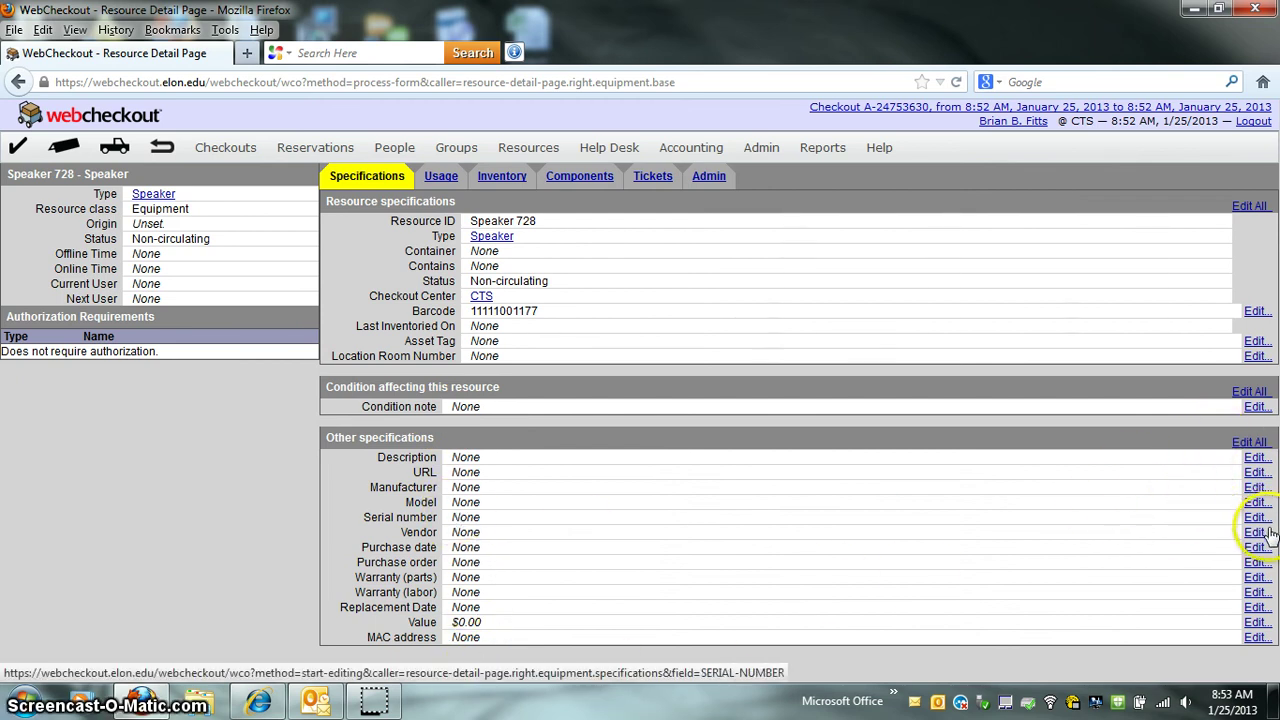
Edit the other specifications: set Description to Speaker and paste the spec sheet URL
left_click(1247, 442)
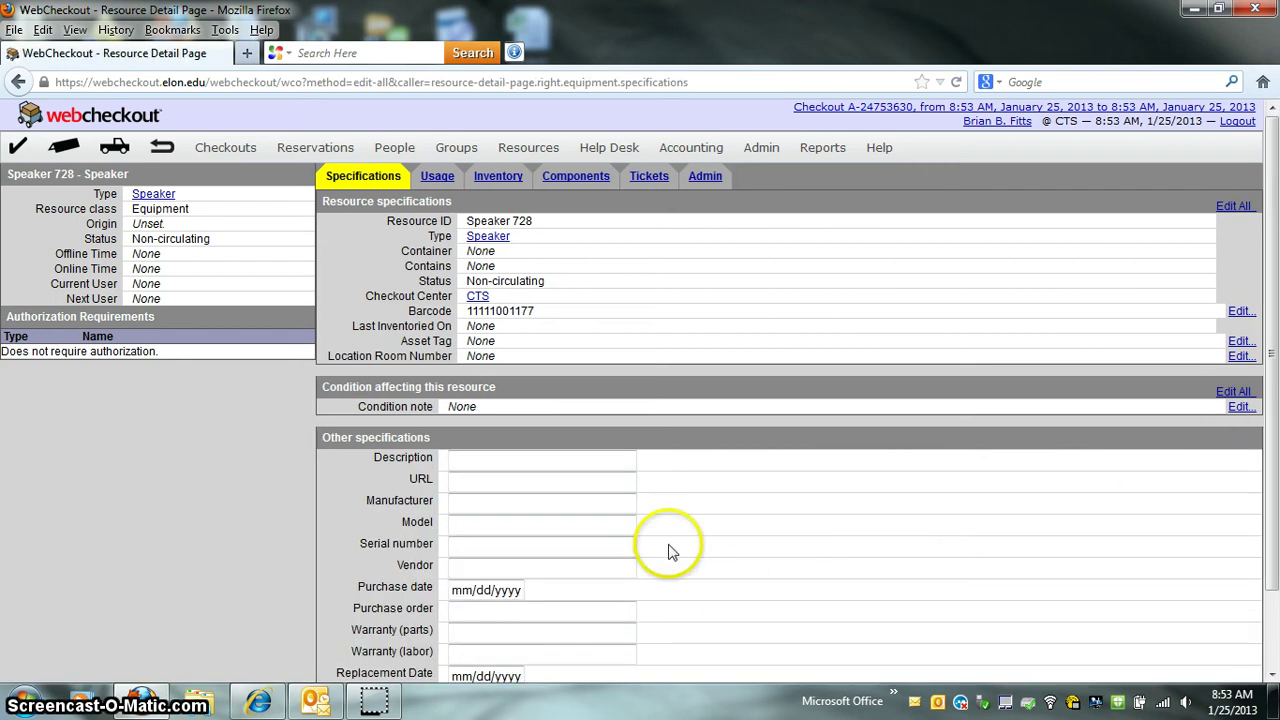
left_click(458, 457)
type("Sma")
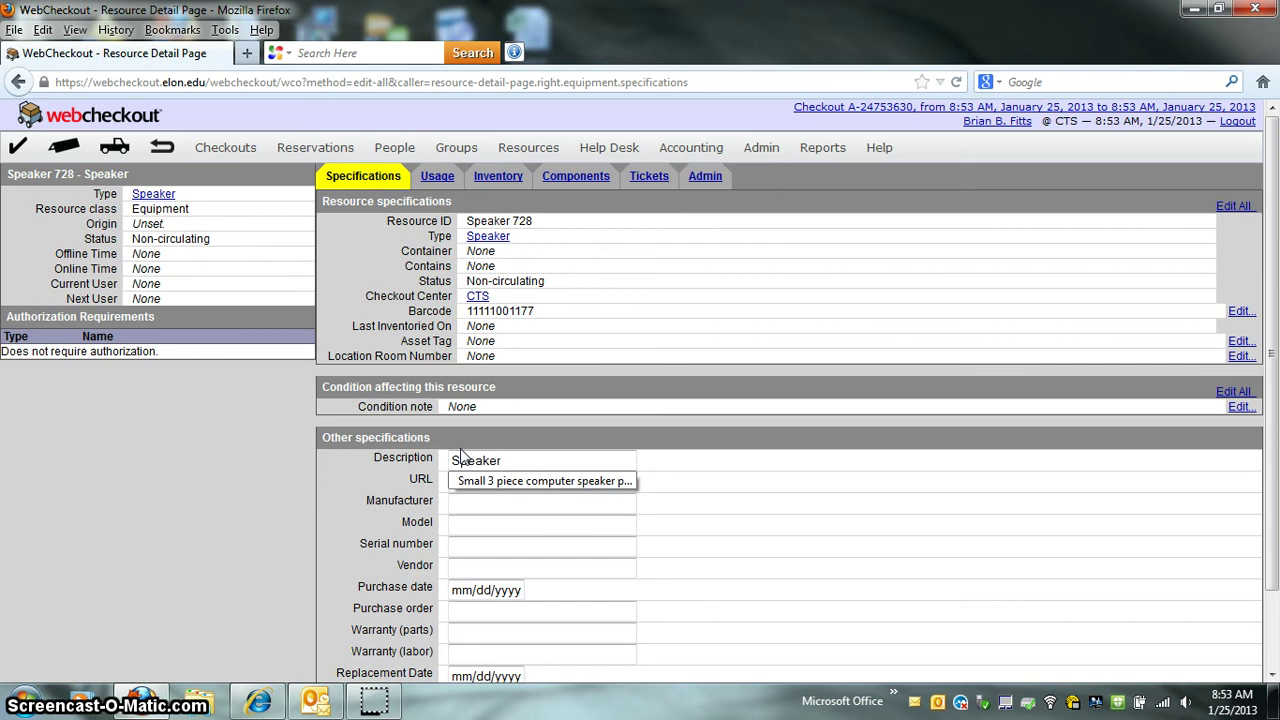
key("Tab")
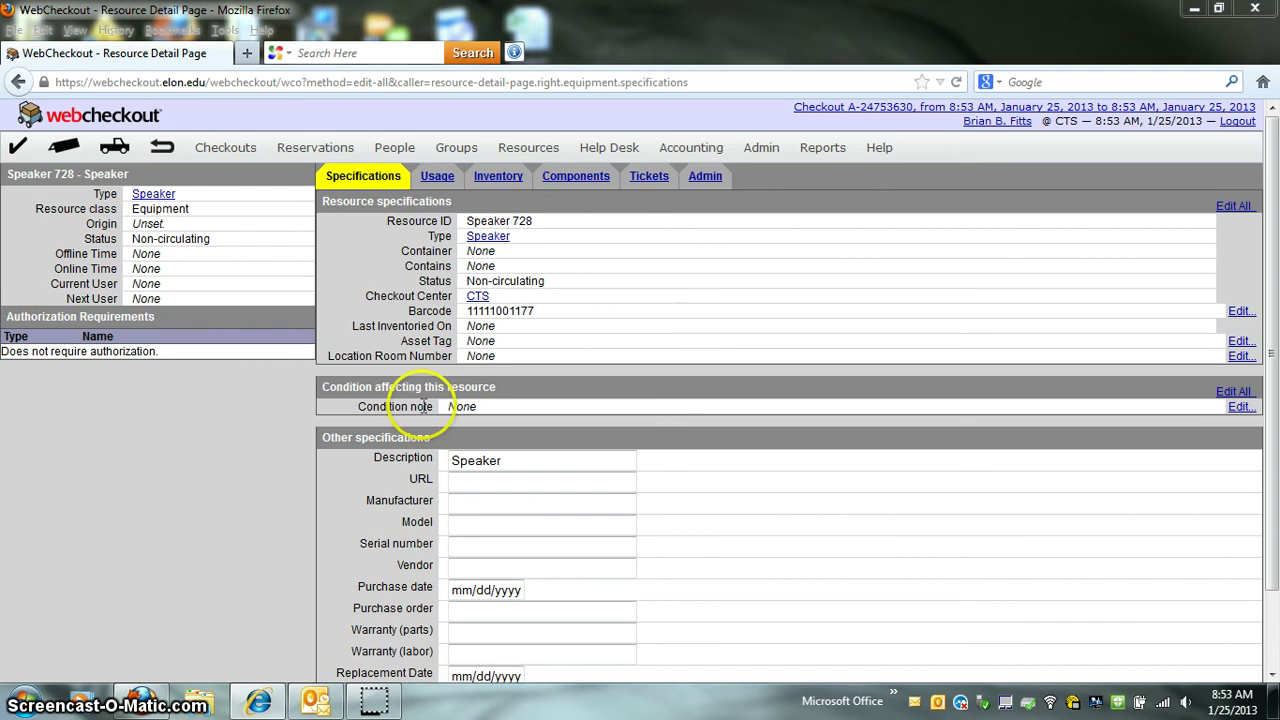
left_click(462, 481)
right_click(462, 481)
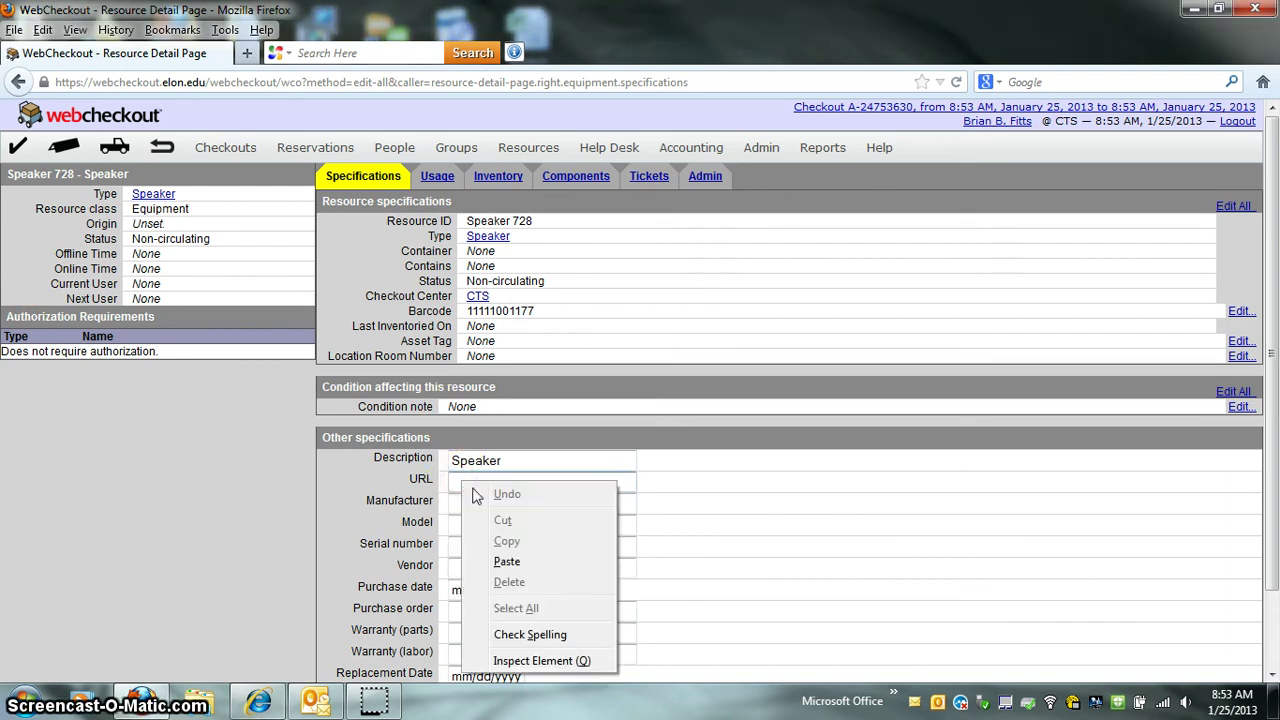
left_click(506, 563)
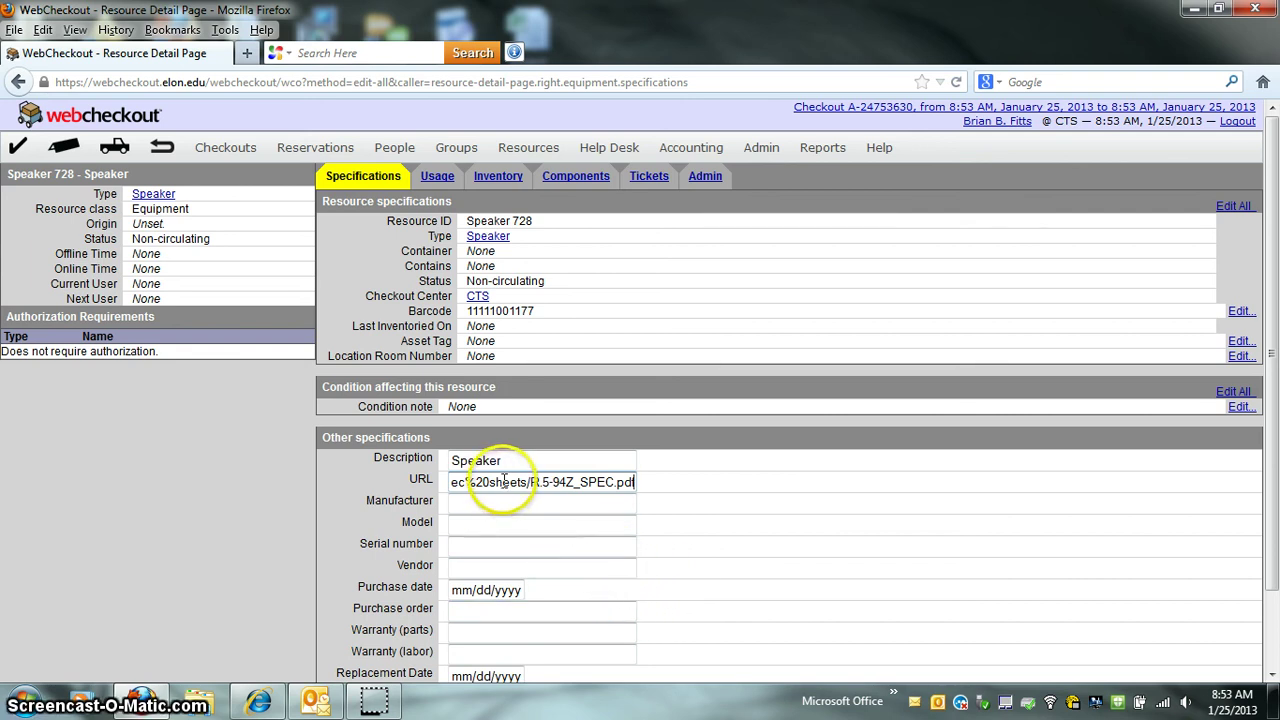
Enter Manufacturer Community, Model R.5-94Z, and serial number AAAQ4960
left_click(460, 505)
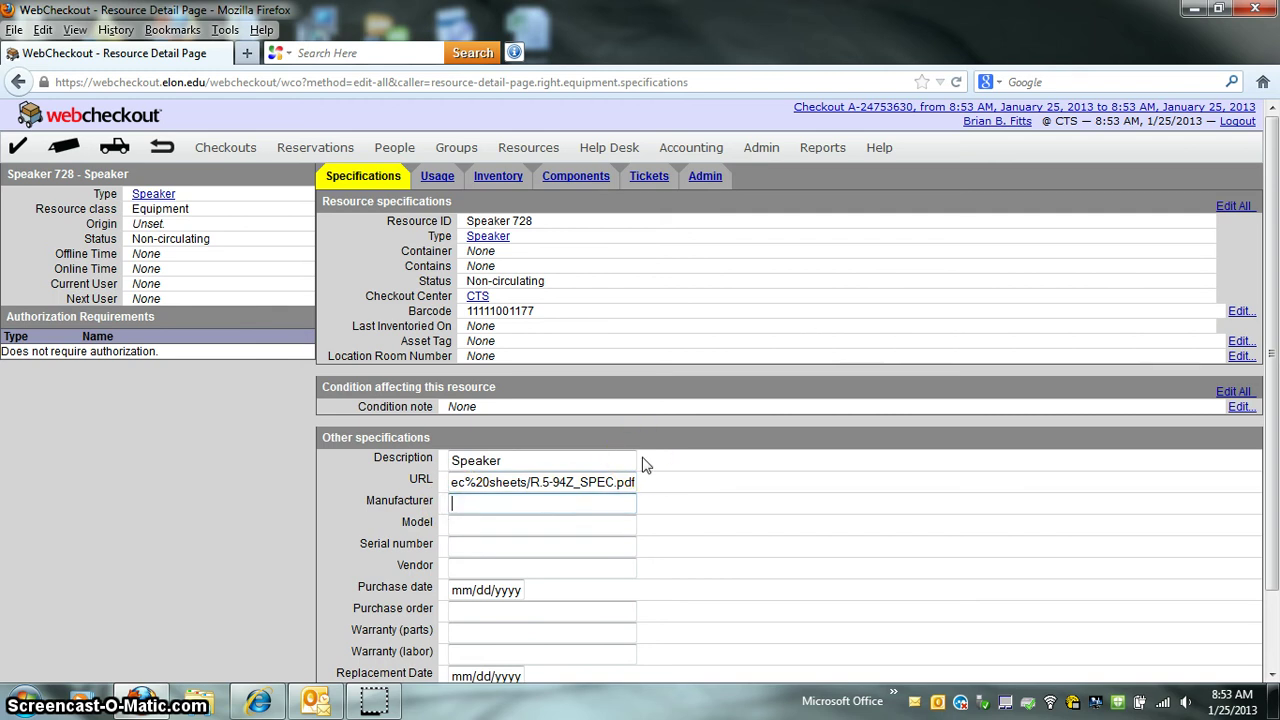
type("Community")
key("Tab")
type("R")
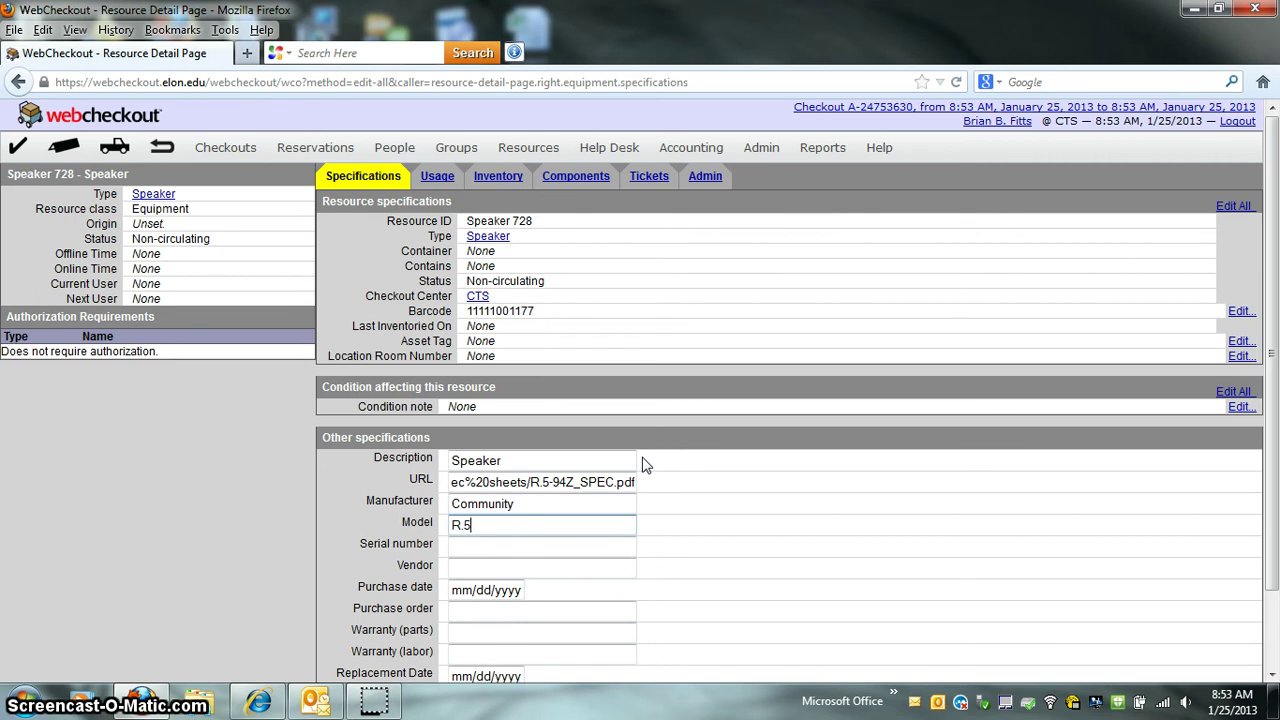
type(".5-94Z")
left_click(474, 547)
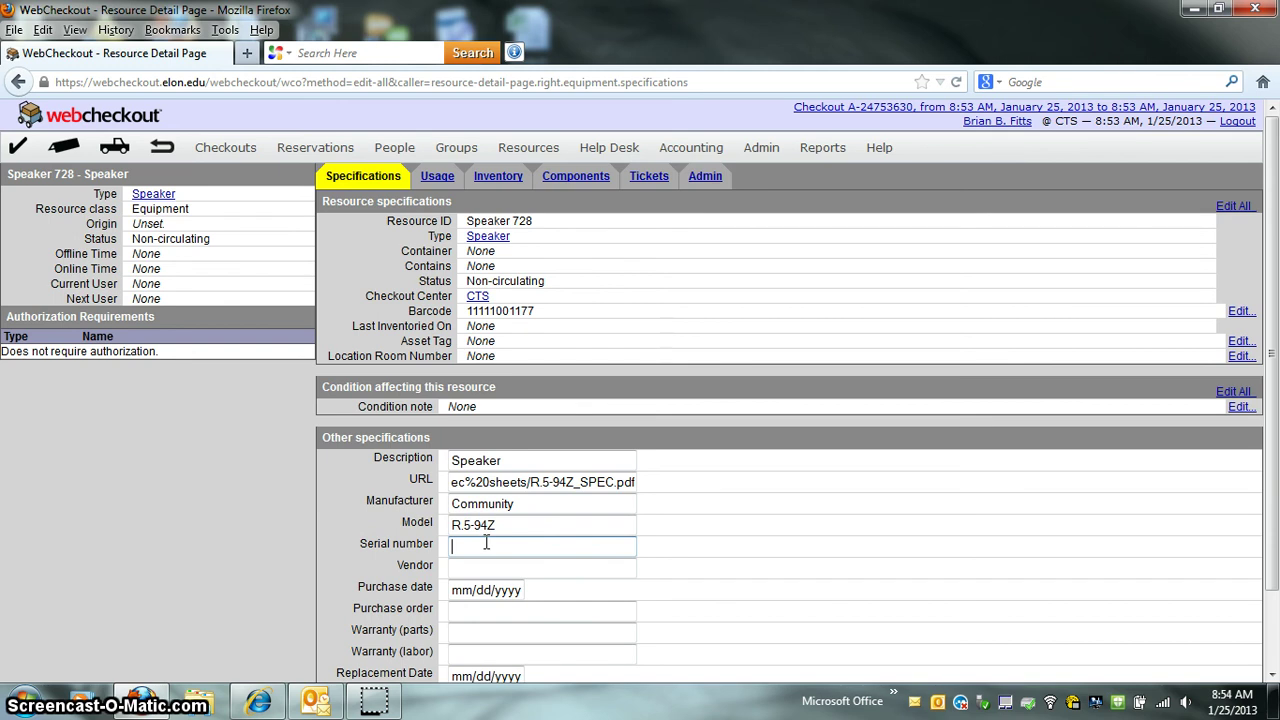
type("AAAQ4960")
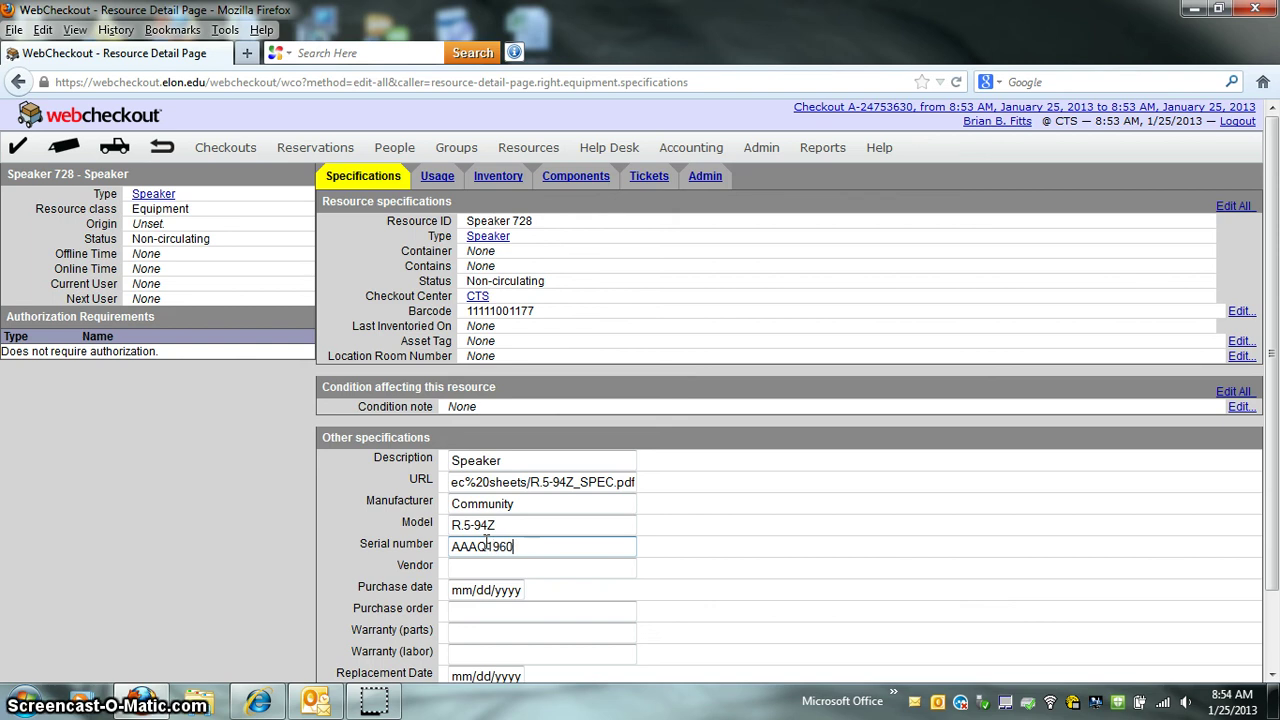
Choose vendor Audio and Light and enter purchase date 11/30/2012
left_click(476, 566)
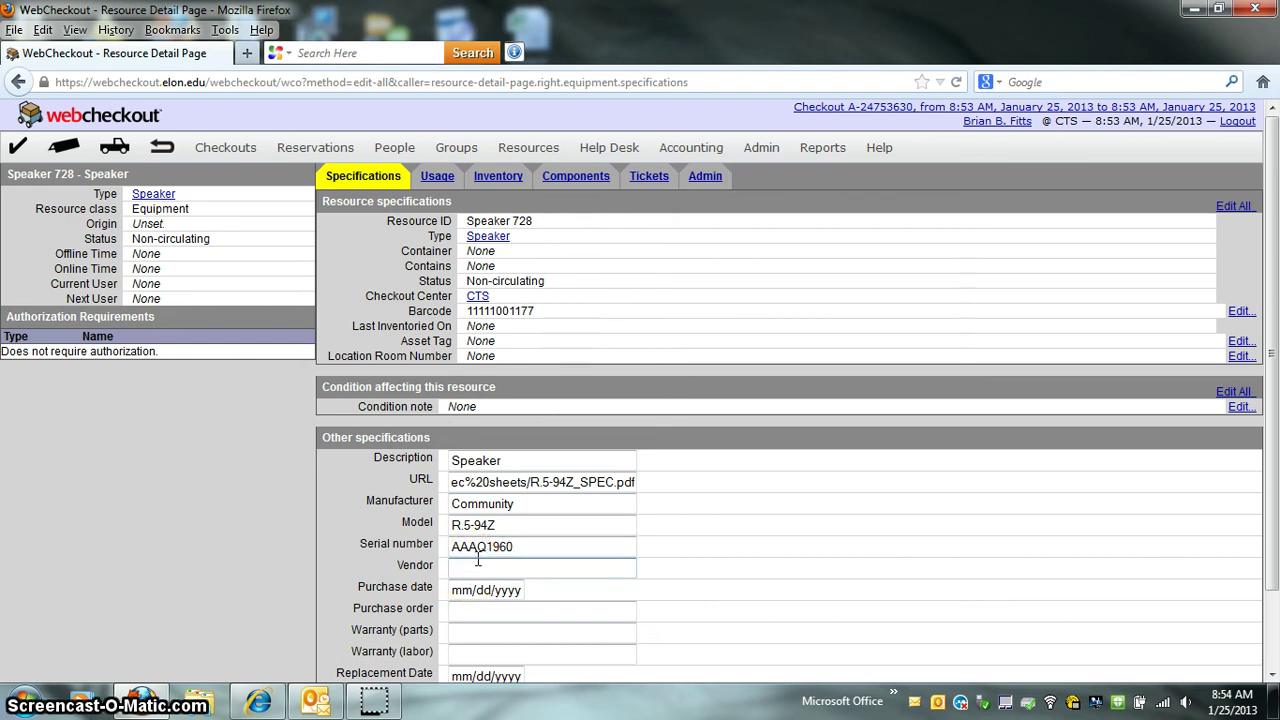
type("A")
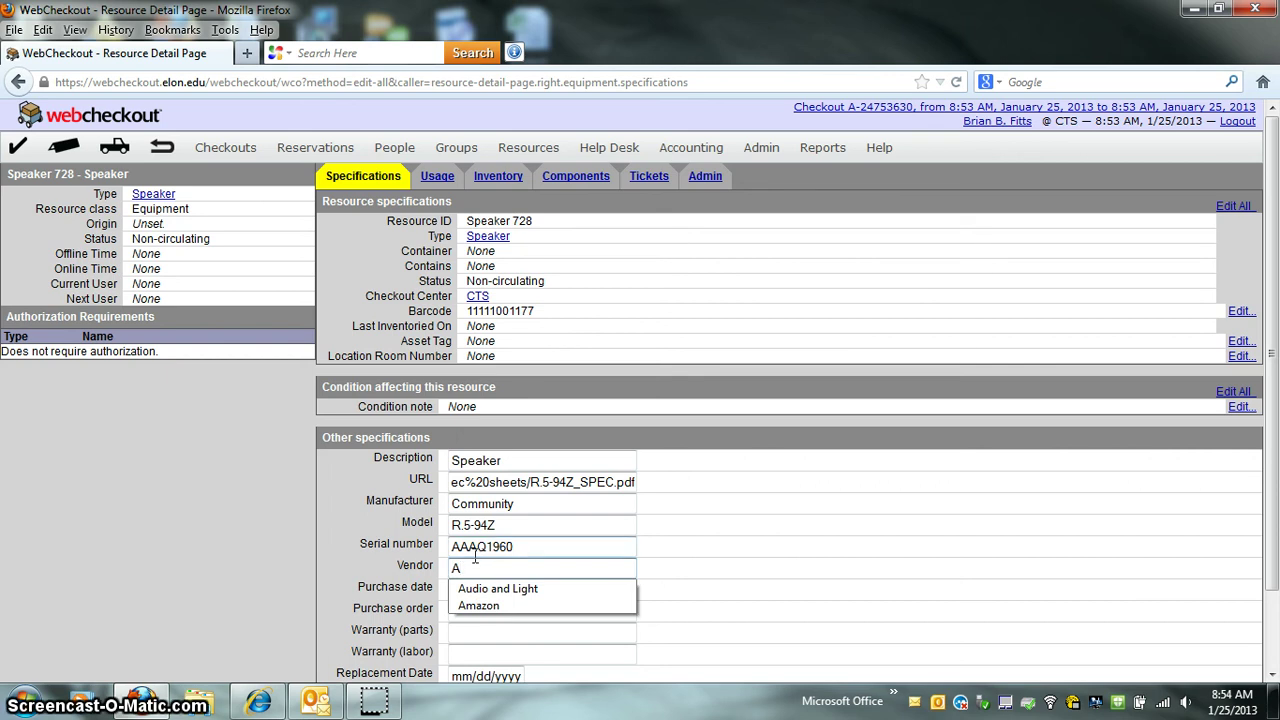
left_click(458, 564)
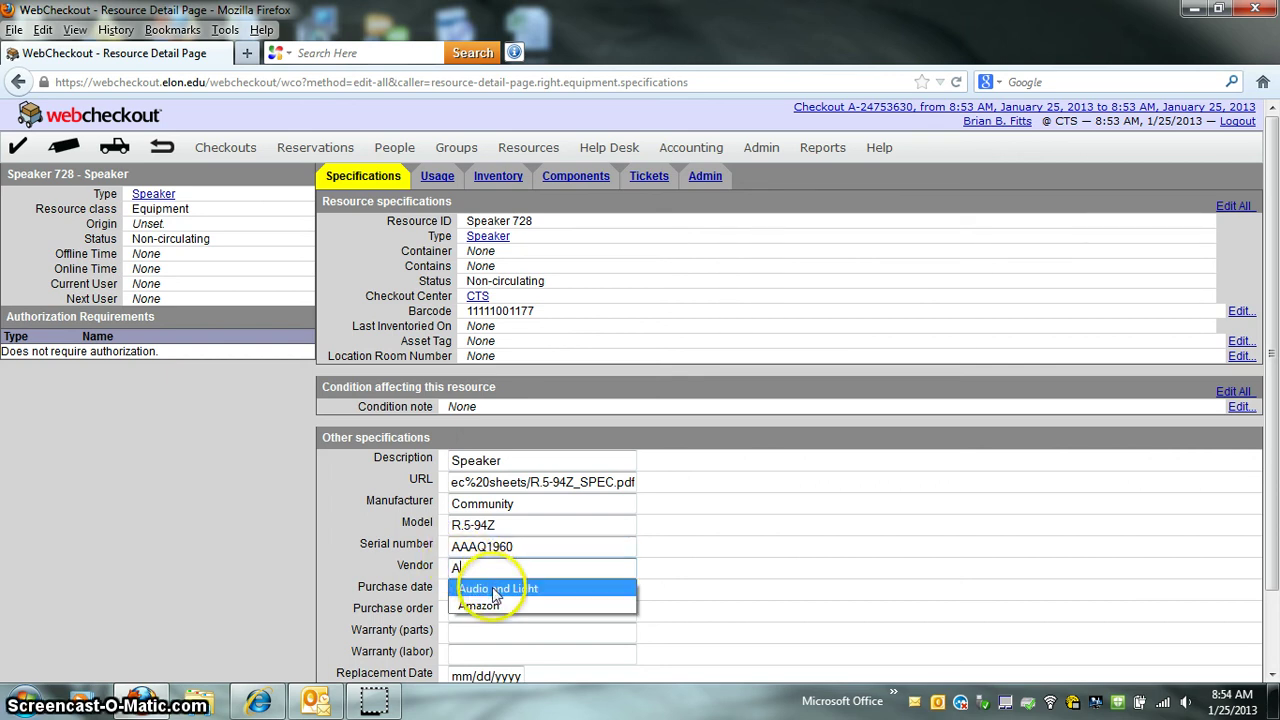
left_click(495, 590)
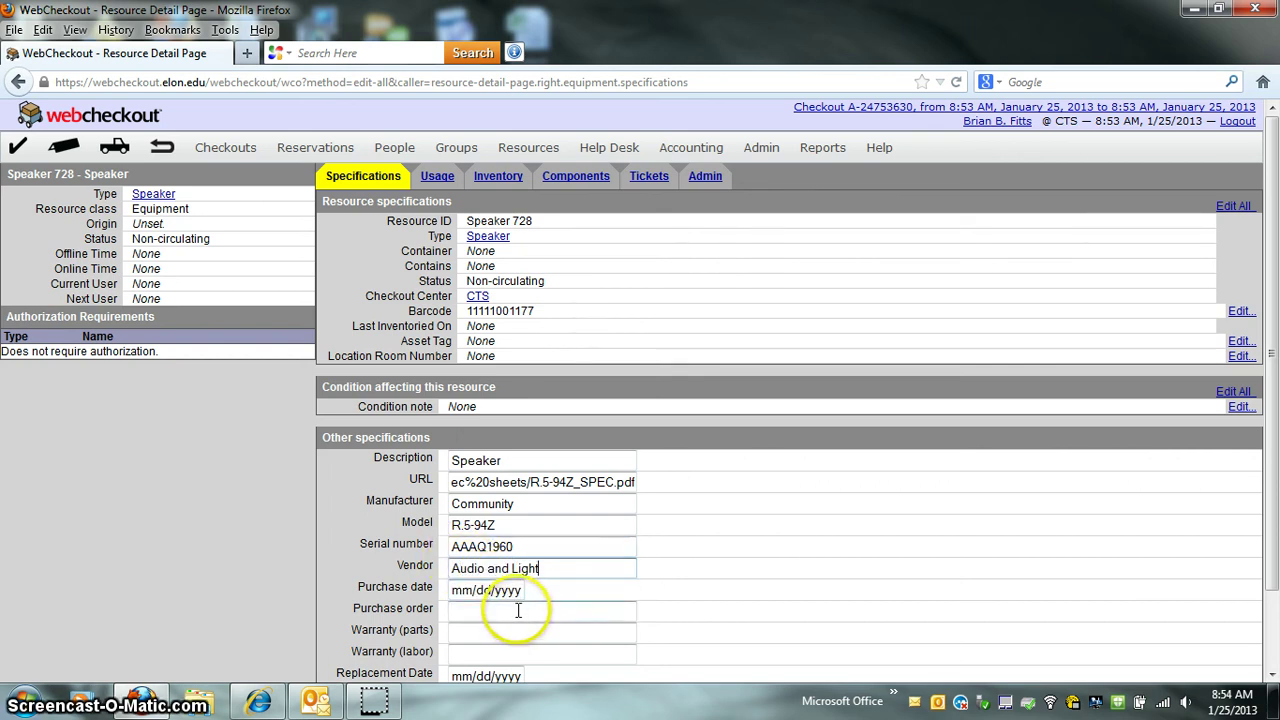
left_click_drag(516, 591, 455, 596)
left_click(522, 590)
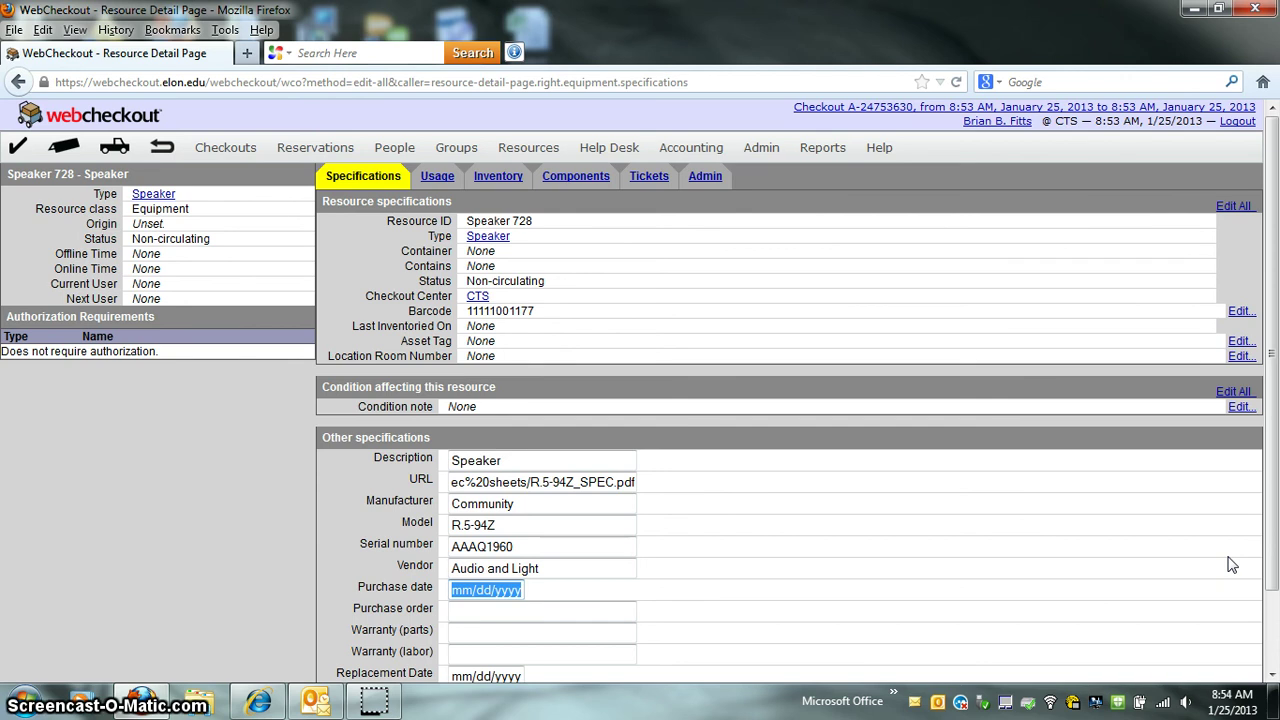
type("11/")
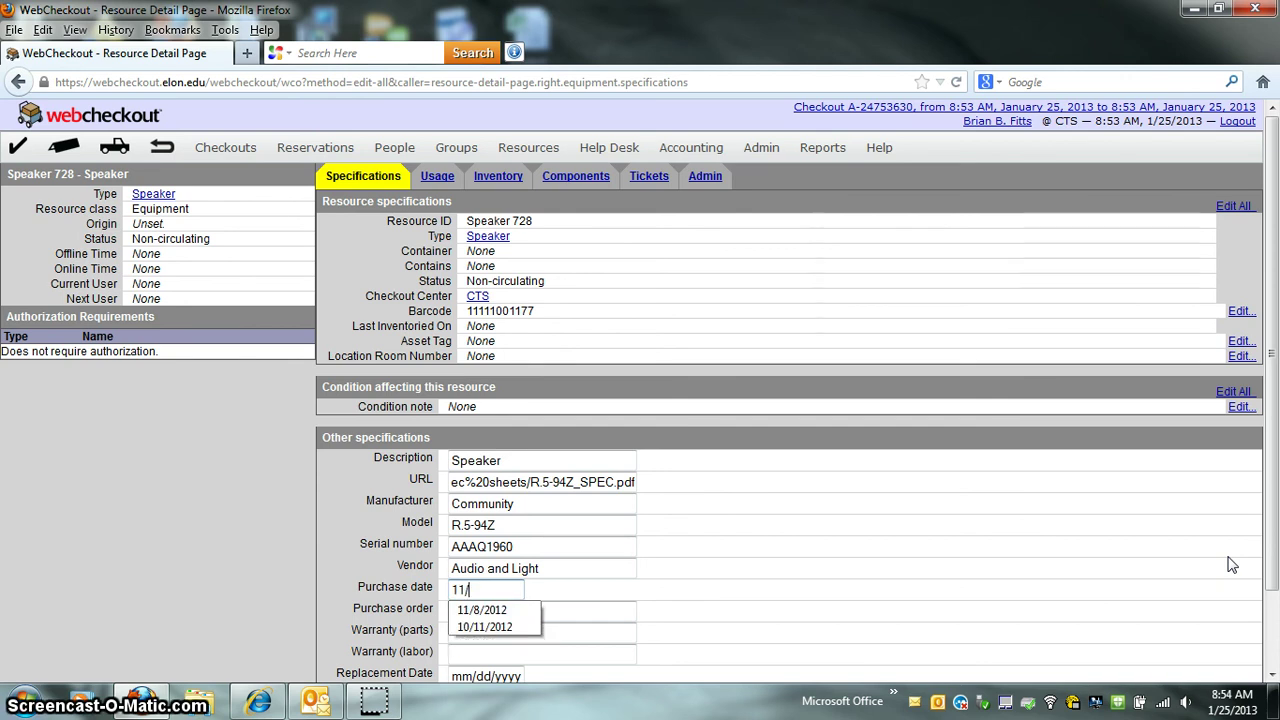
type("30/2012")
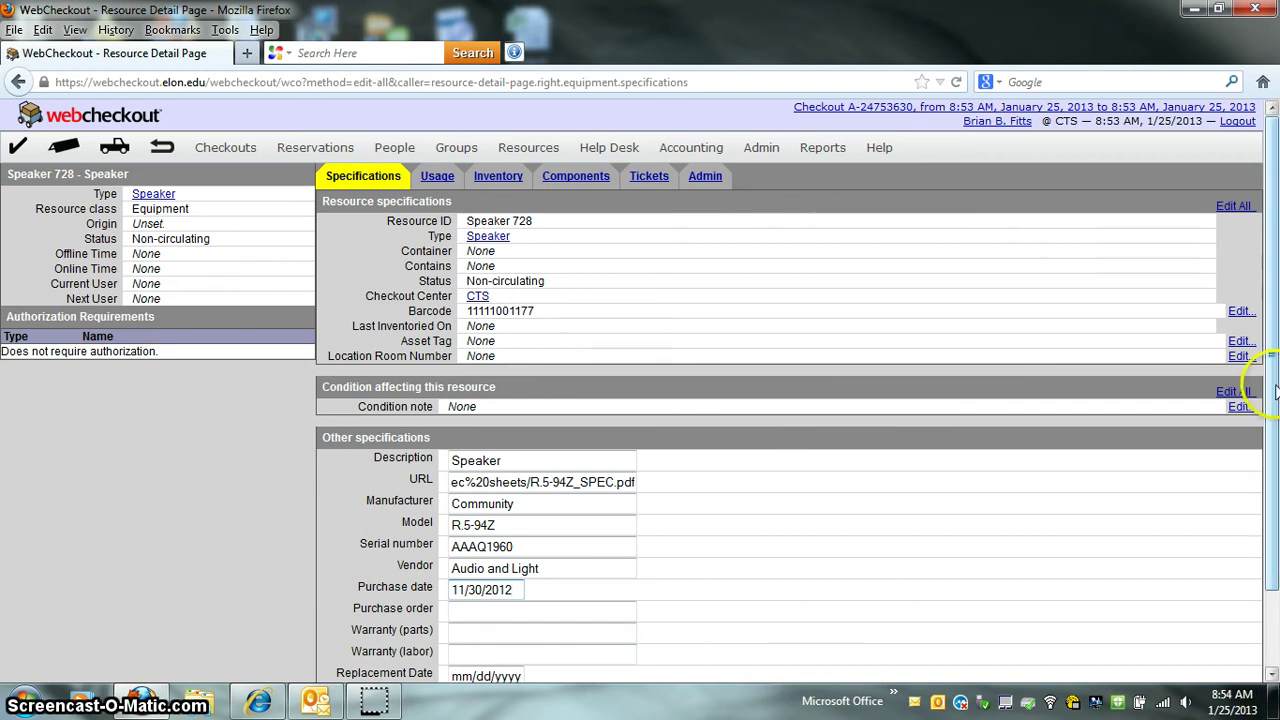
left_click_drag(1272, 378, 1275, 518)
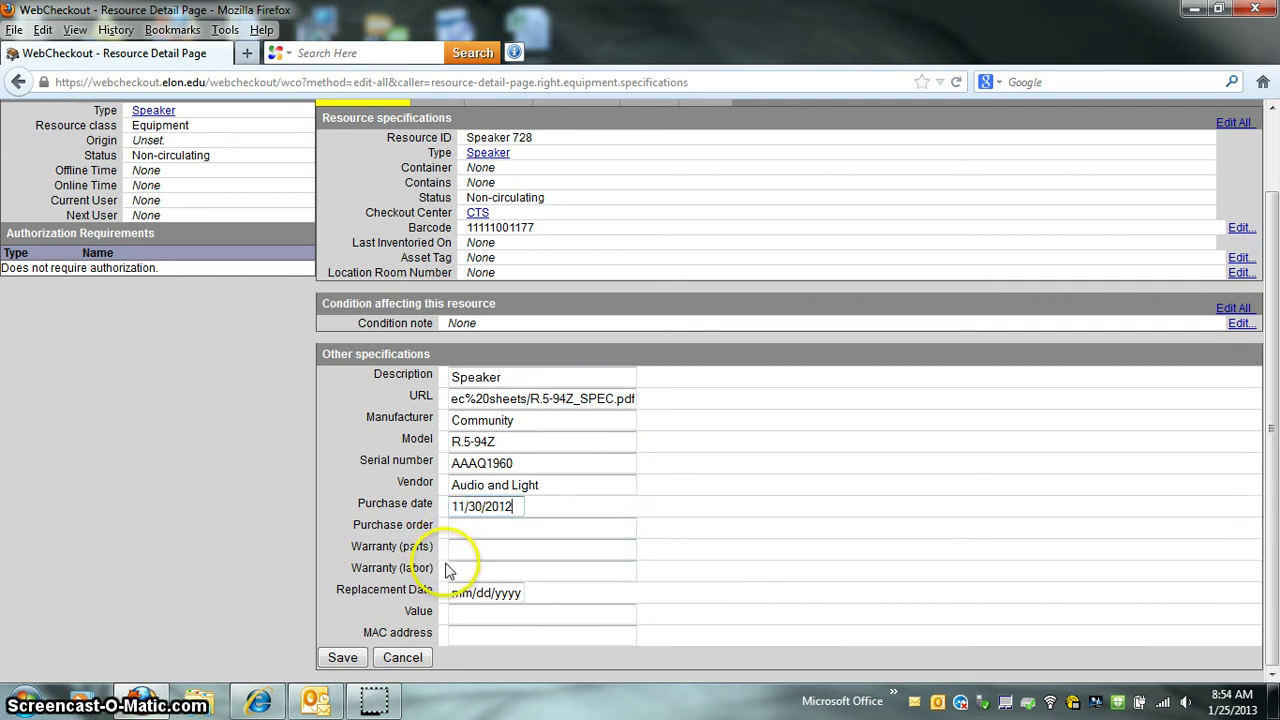
left_click(456, 528)
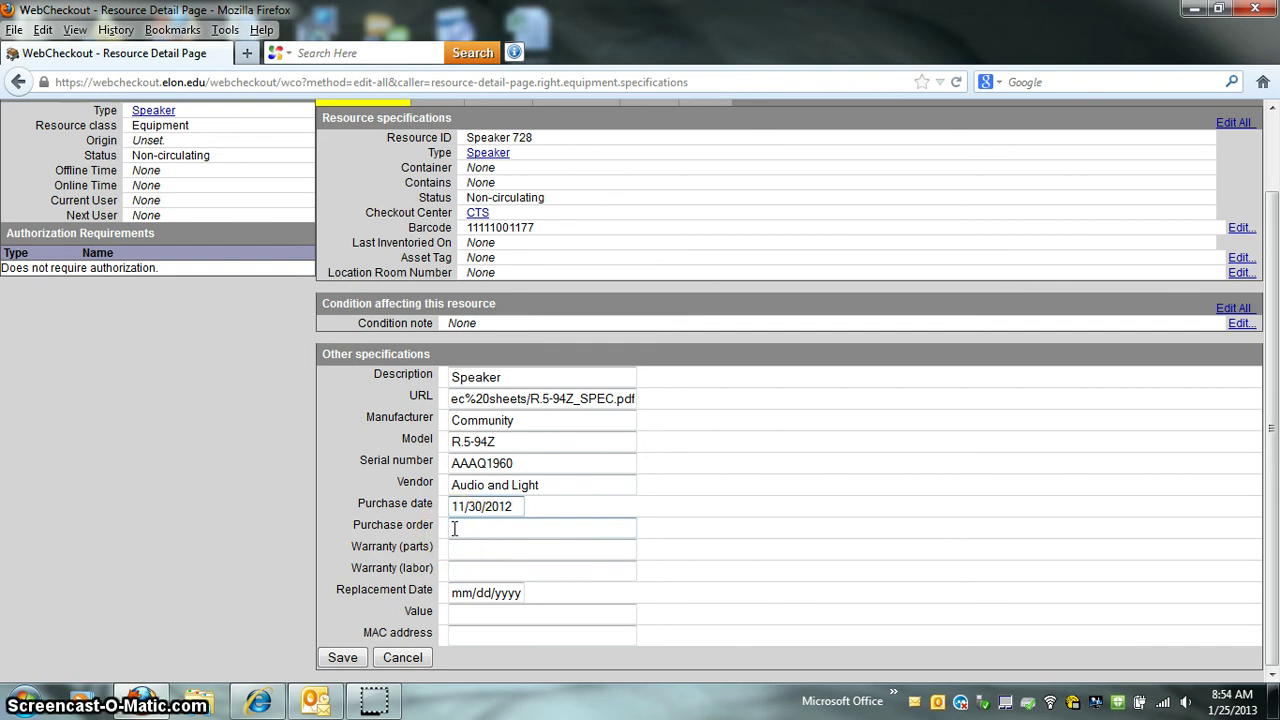
left_click(455, 528)
left_click(495, 527)
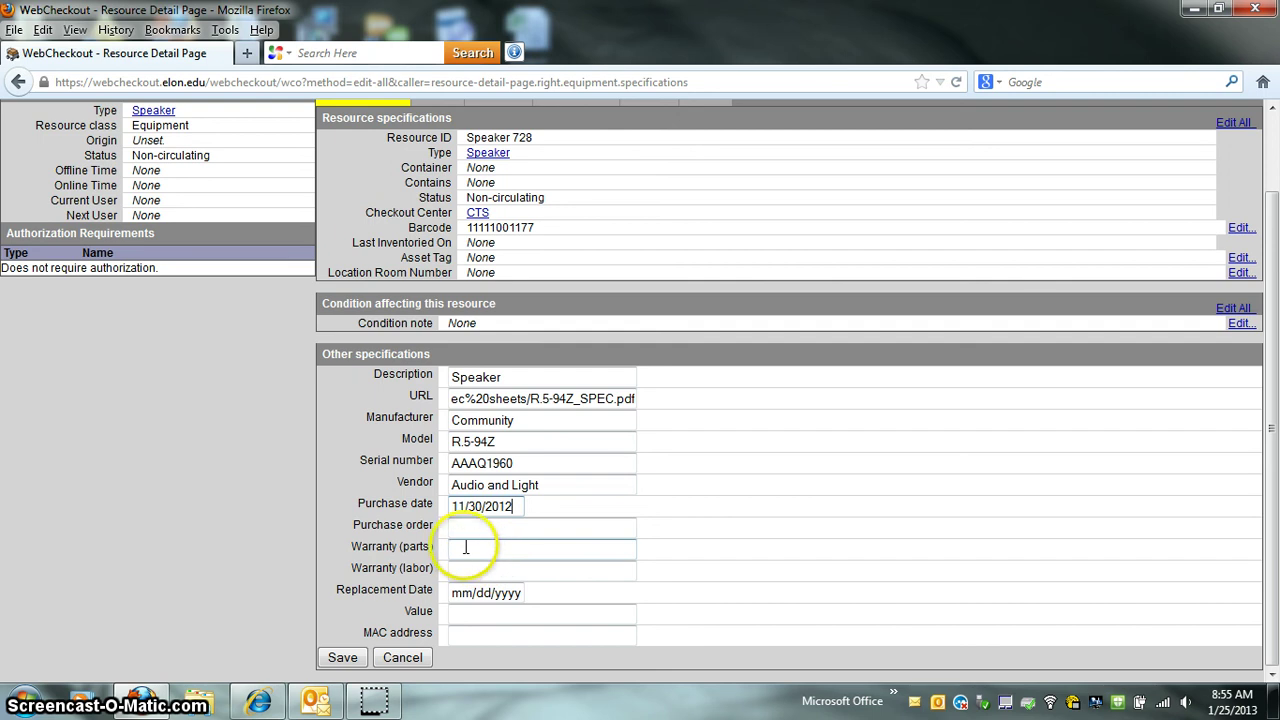
left_click(455, 553)
left_click(458, 568)
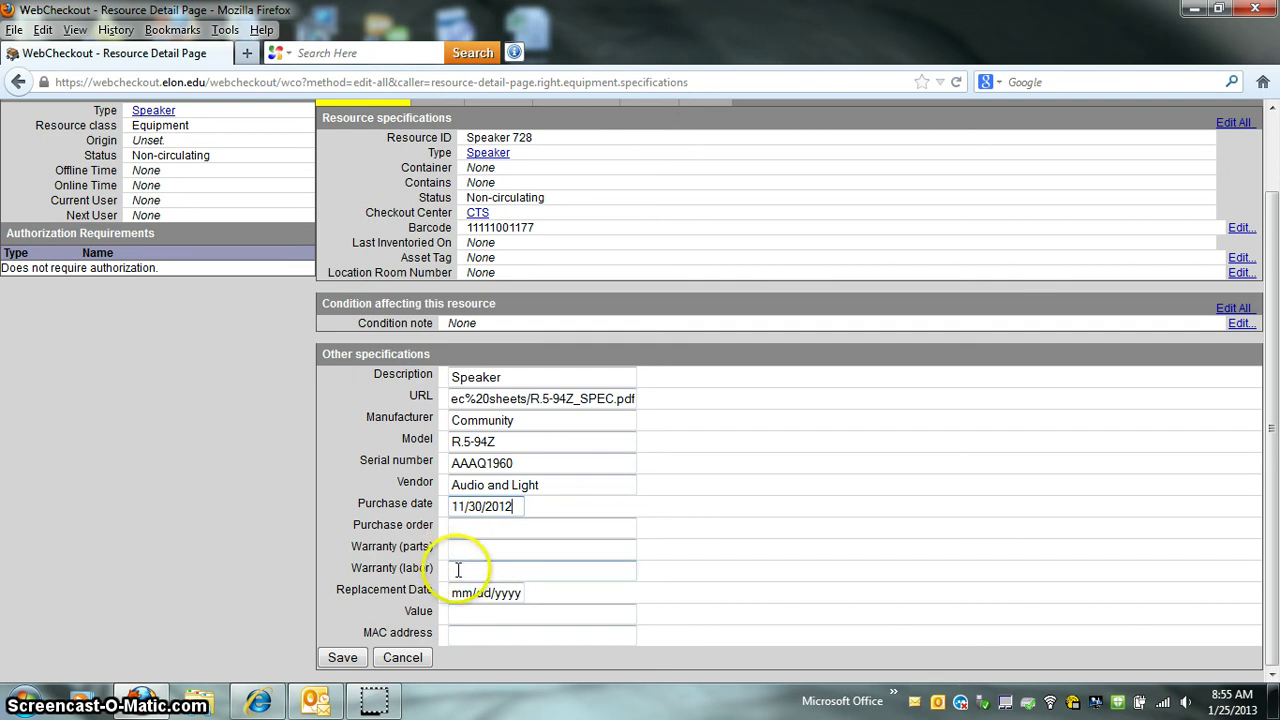
left_click(468, 552)
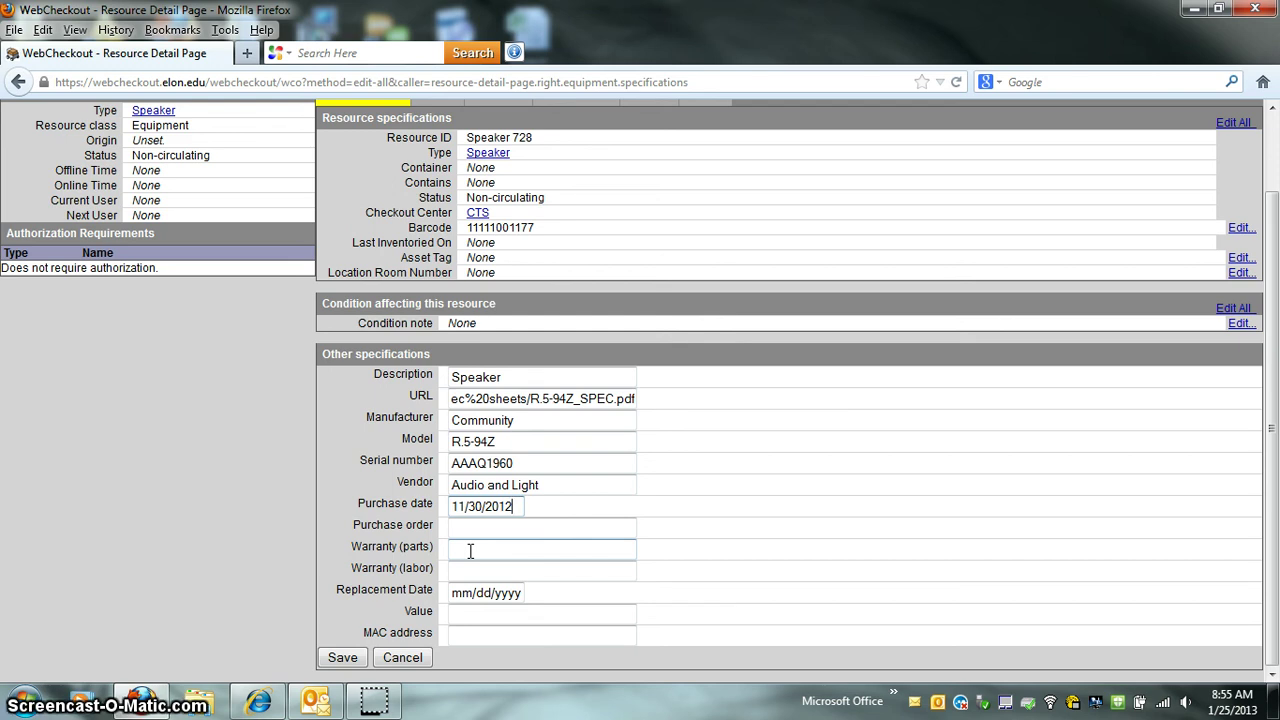
left_click(471, 550)
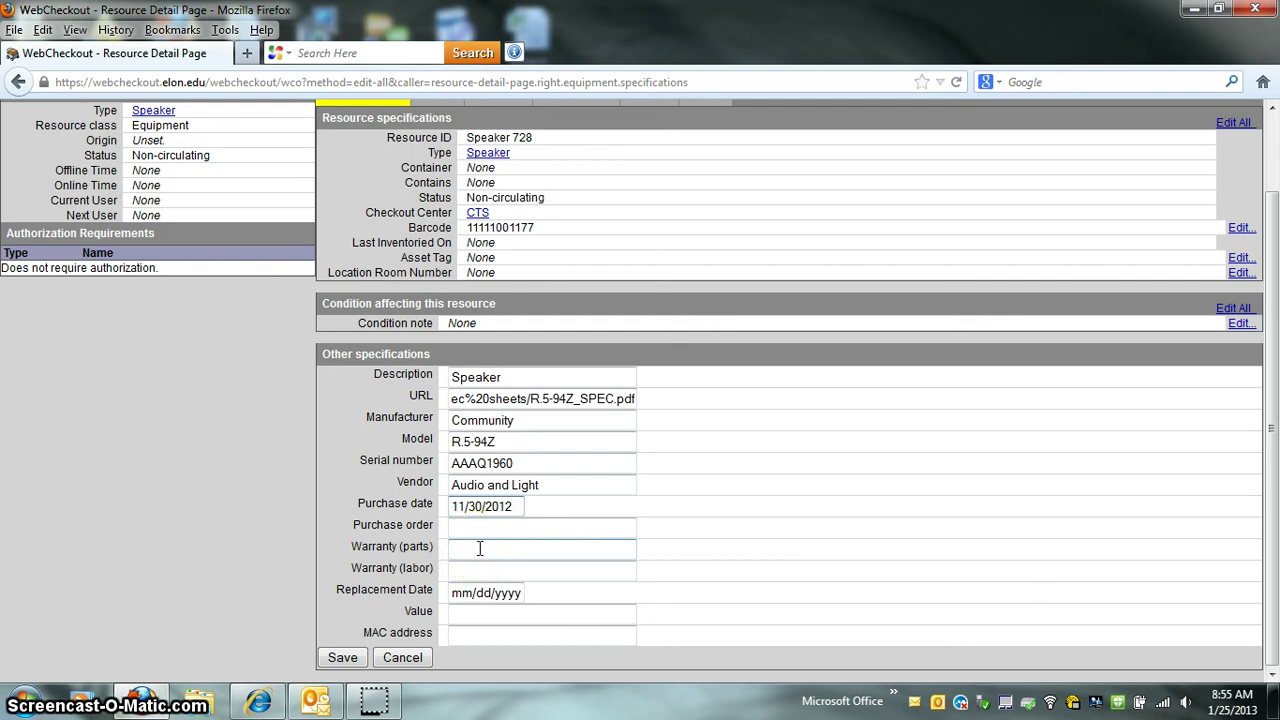
left_click(478, 592)
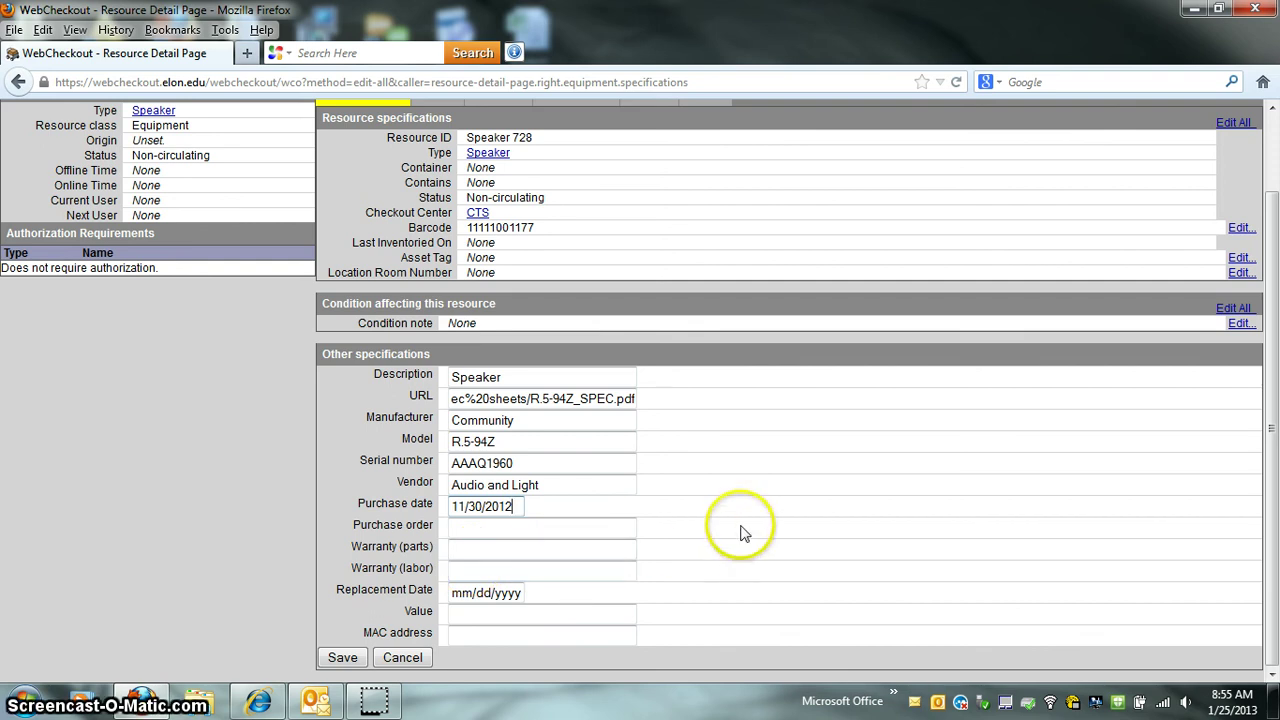
left_click(1272, 450)
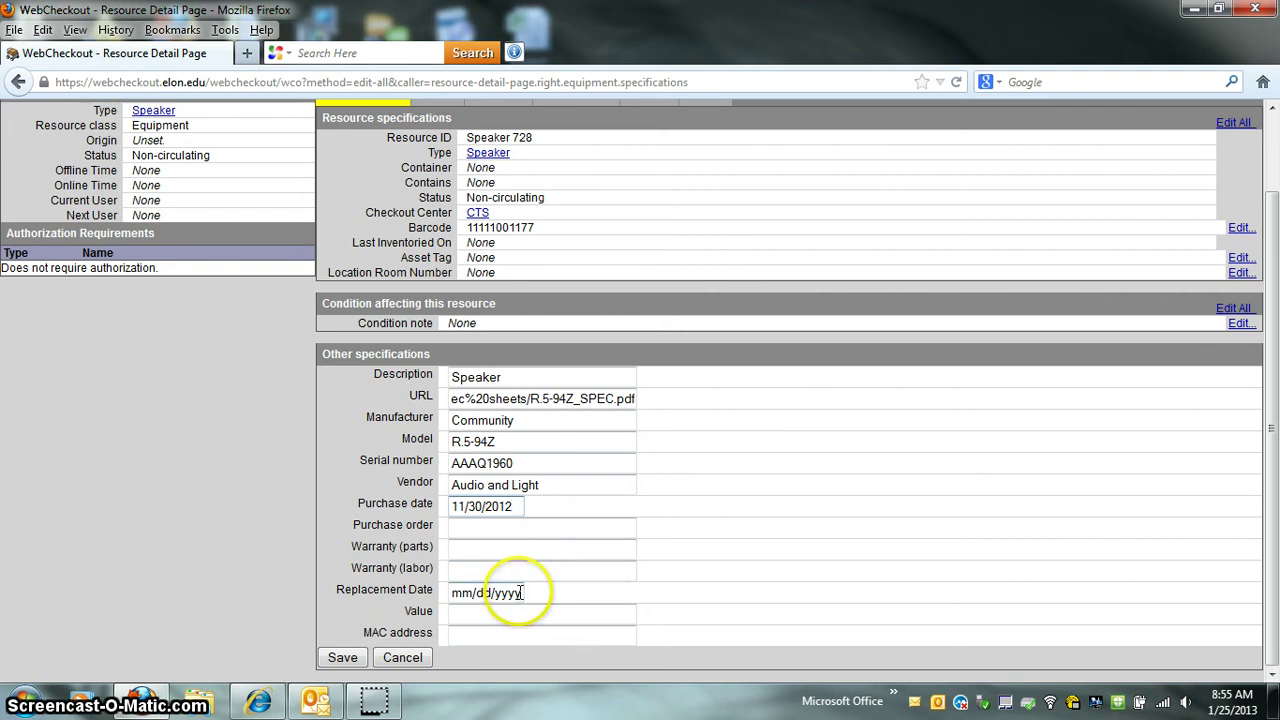
Enter a Value of 751.40 and save Speaker 728's other specifications
left_click(458, 612)
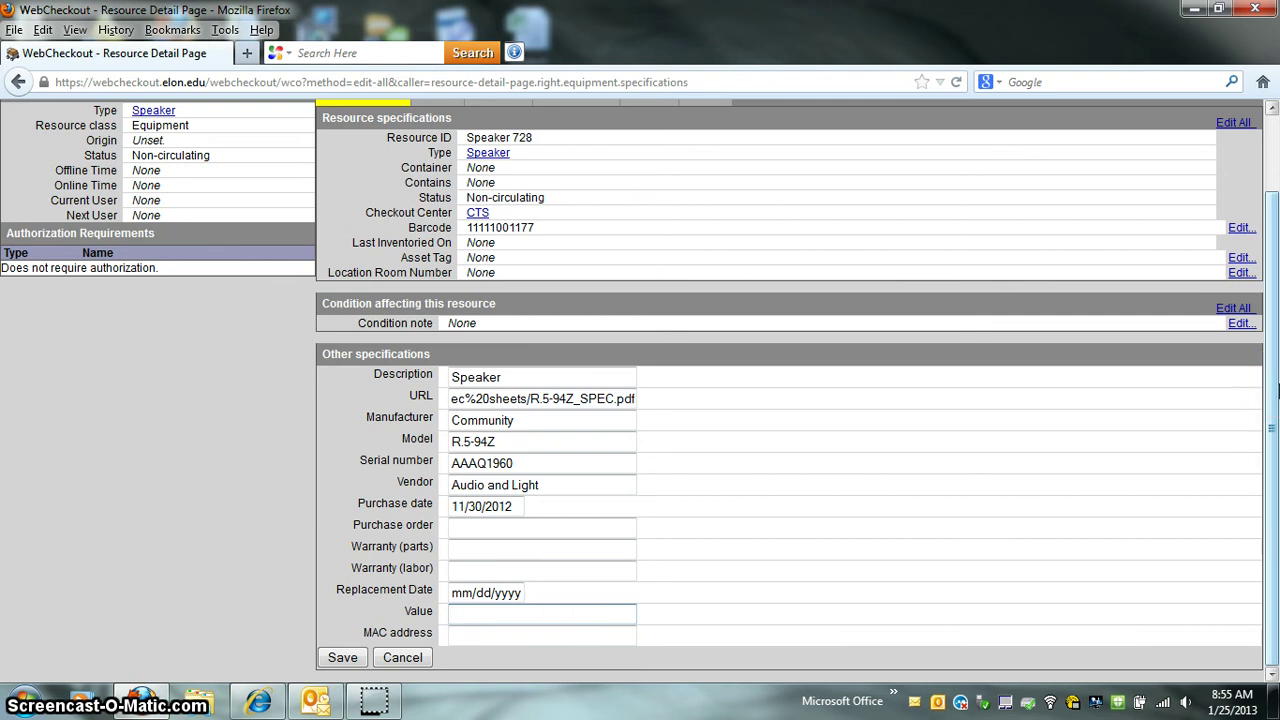
type("751.40")
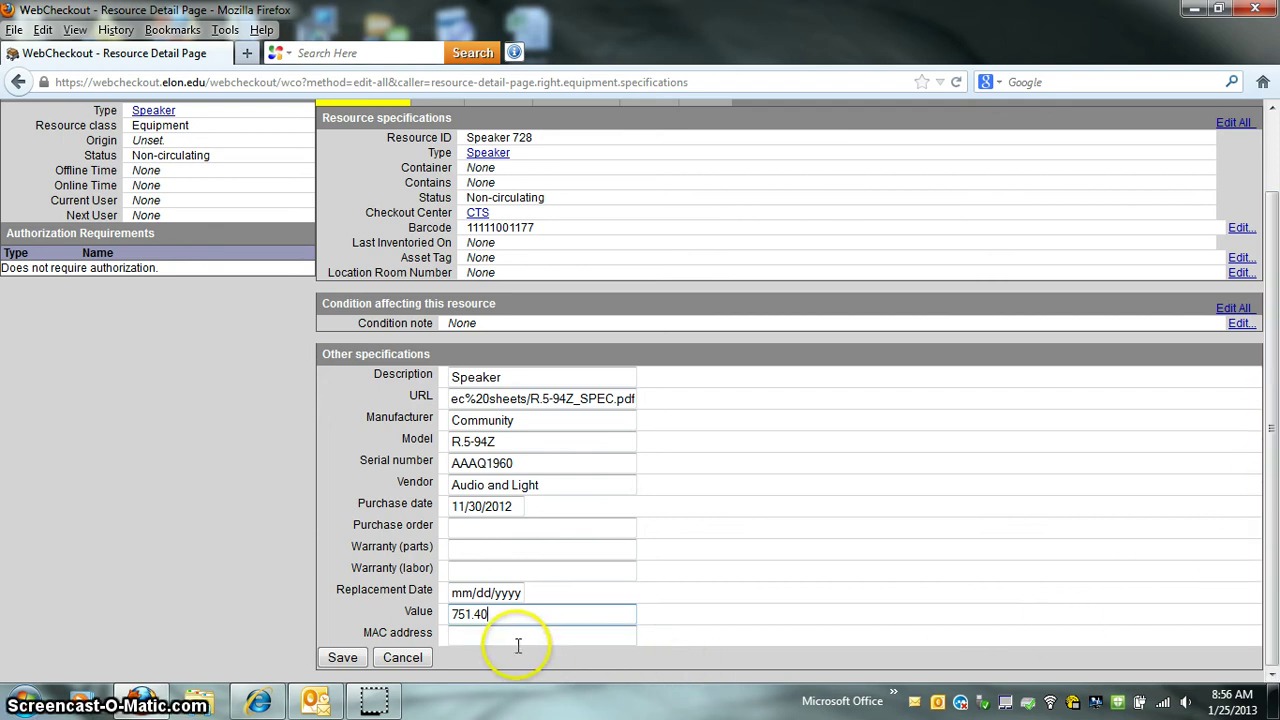
left_click(467, 637)
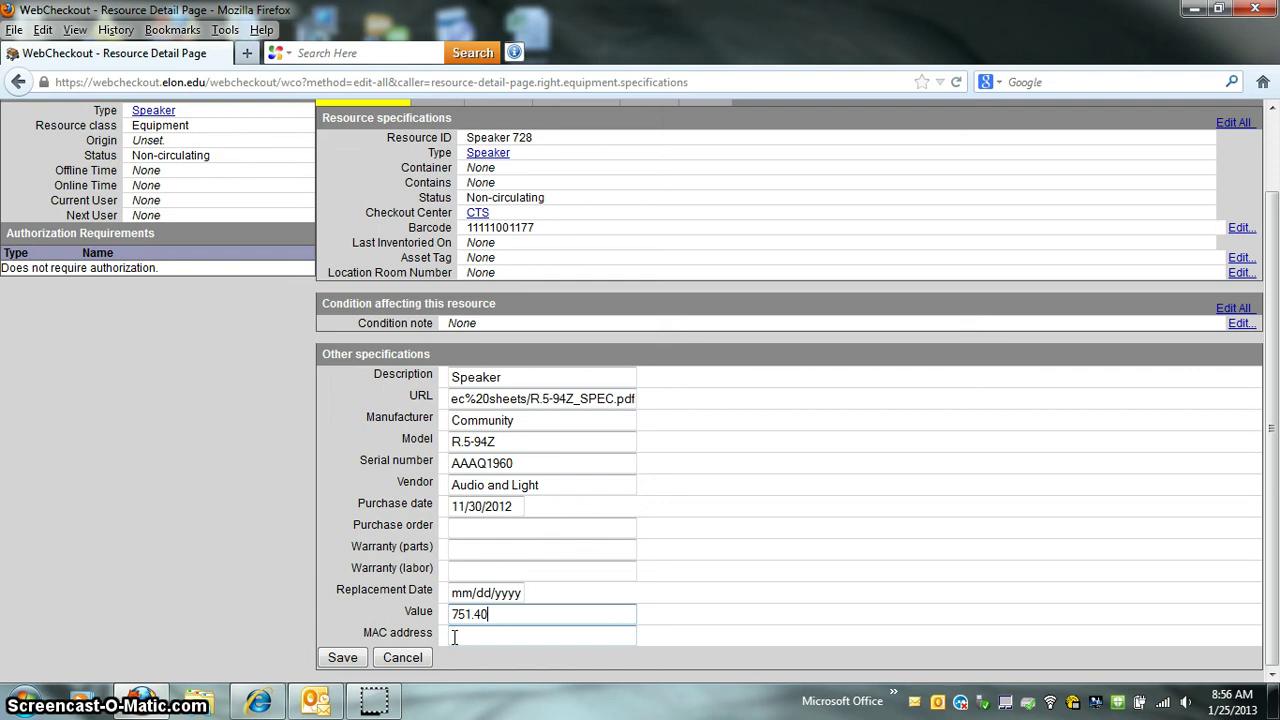
left_click(453, 637)
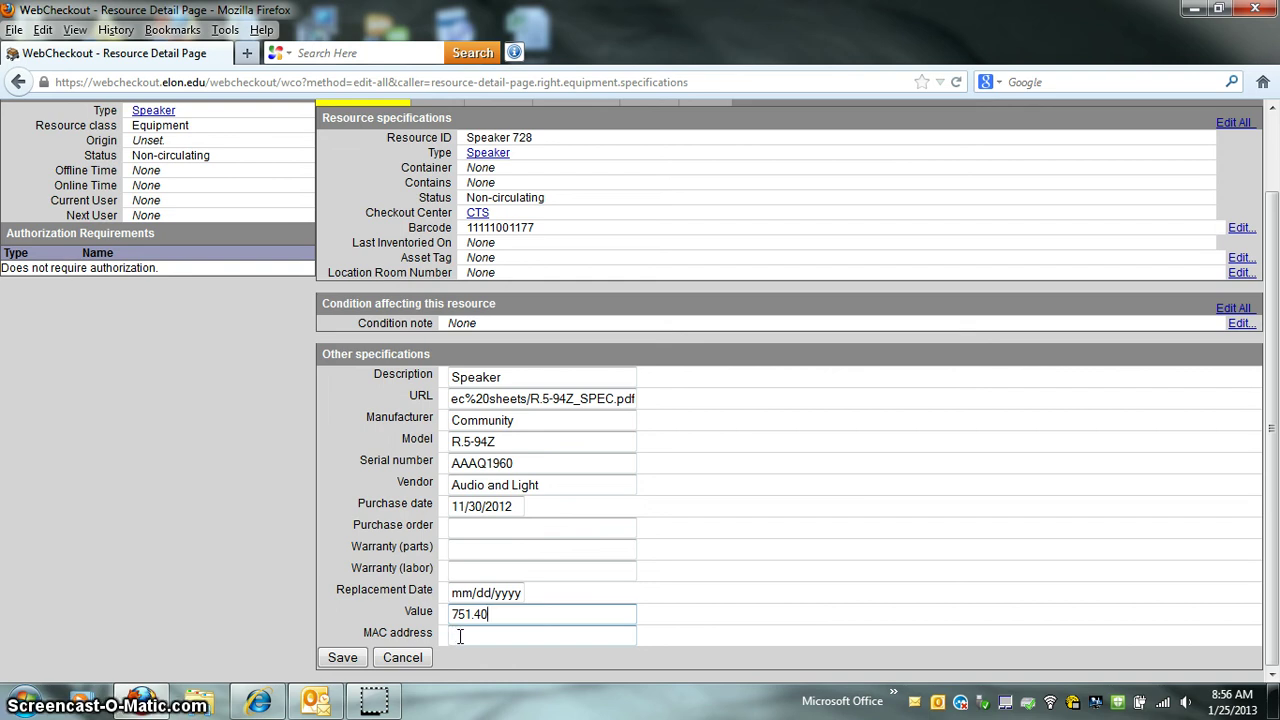
left_click(448, 643)
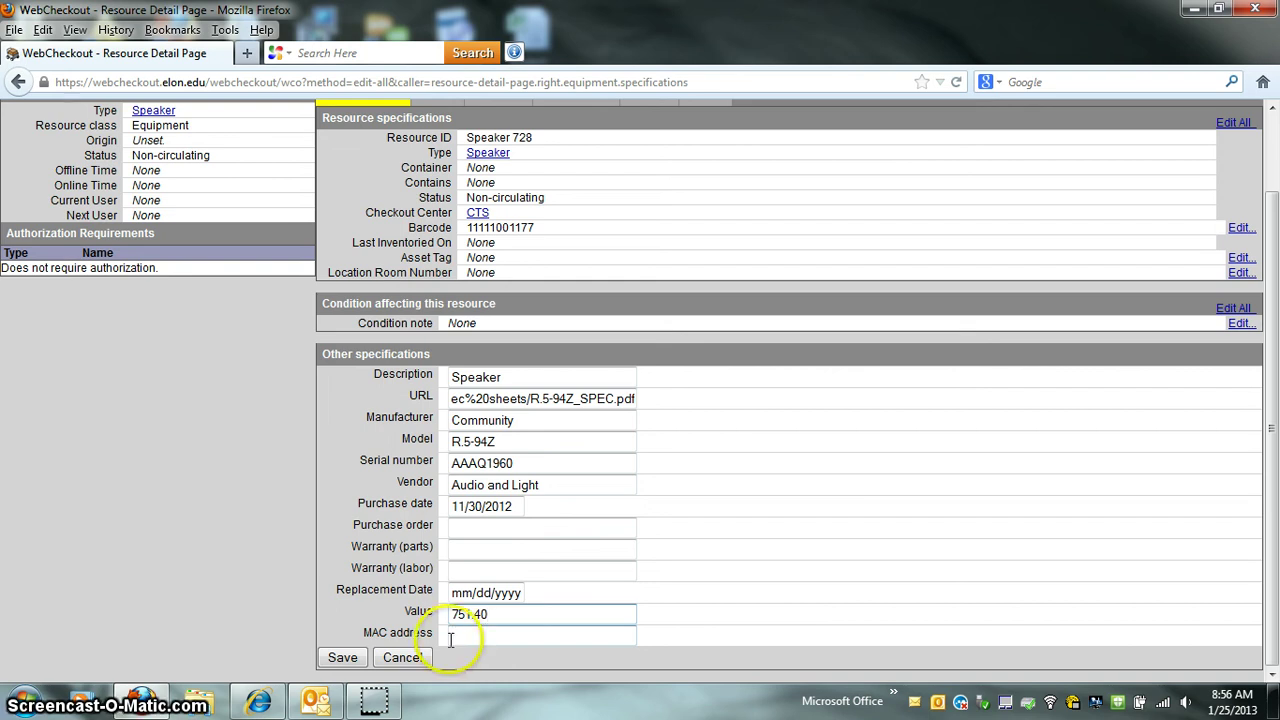
left_click(342, 658)
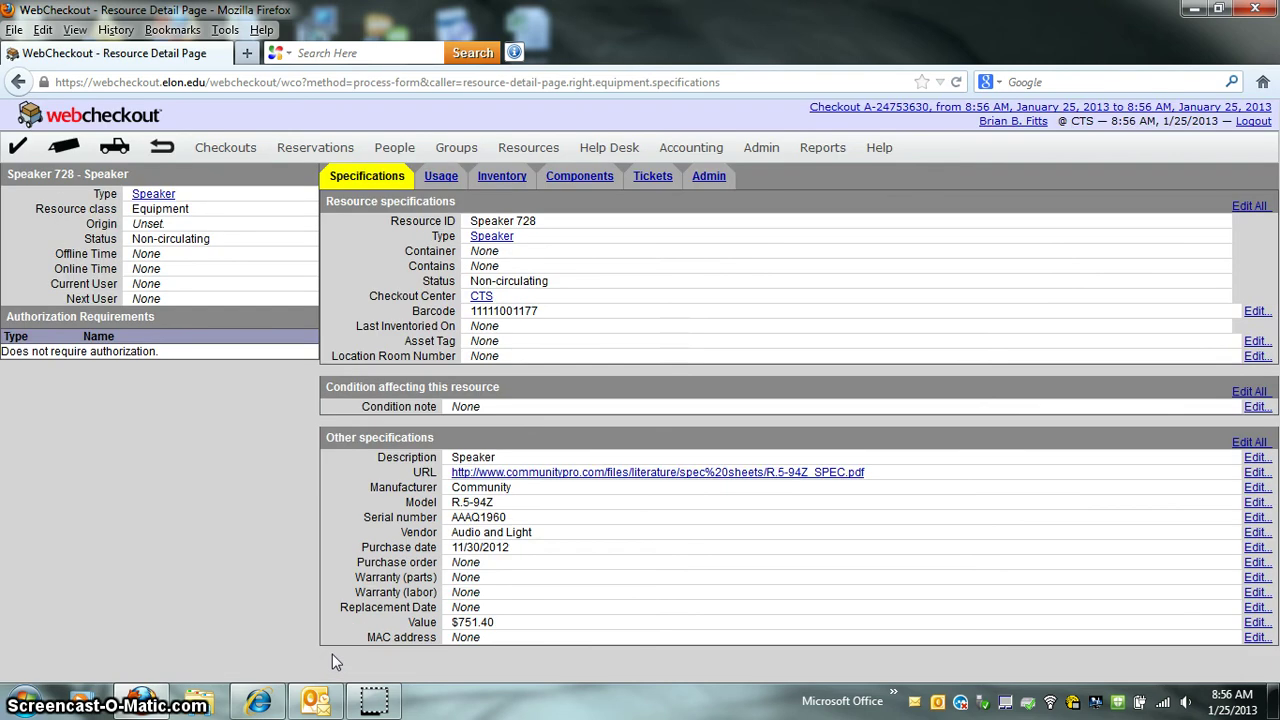
left_click(332, 656)
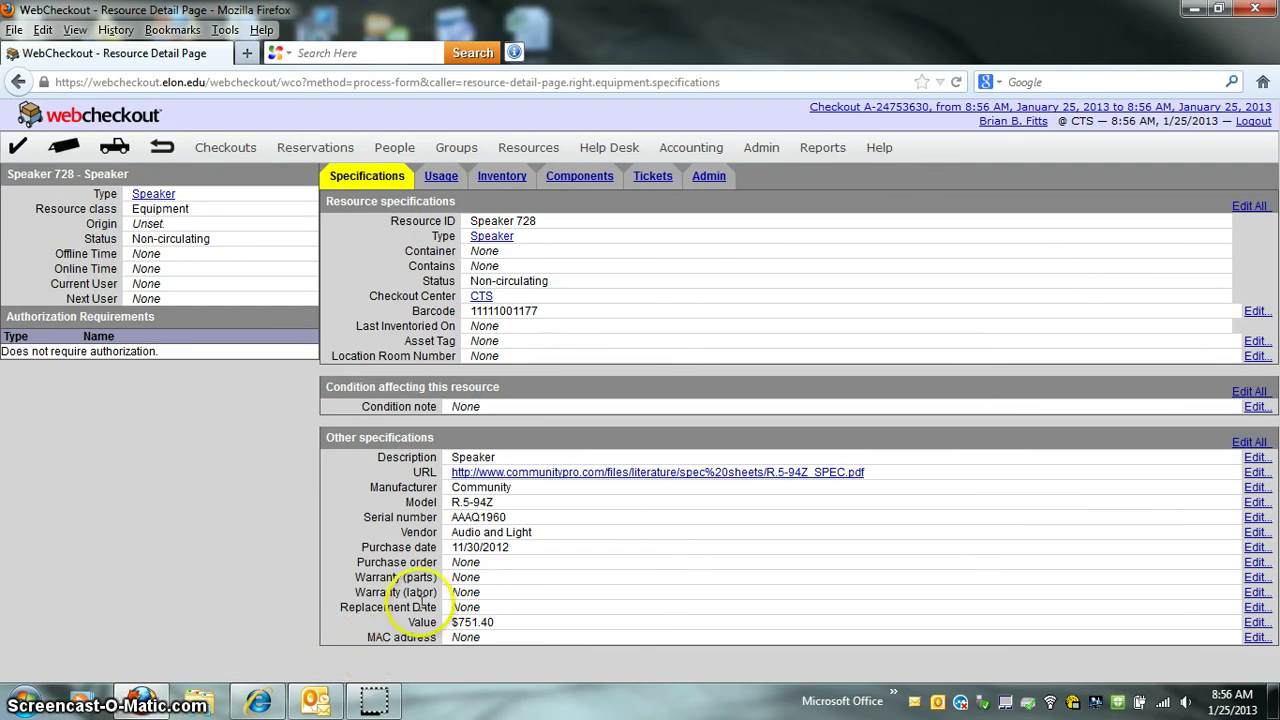
From the Admin tab, create a new home location named Softball Field for the speaker
left_click(712, 178)
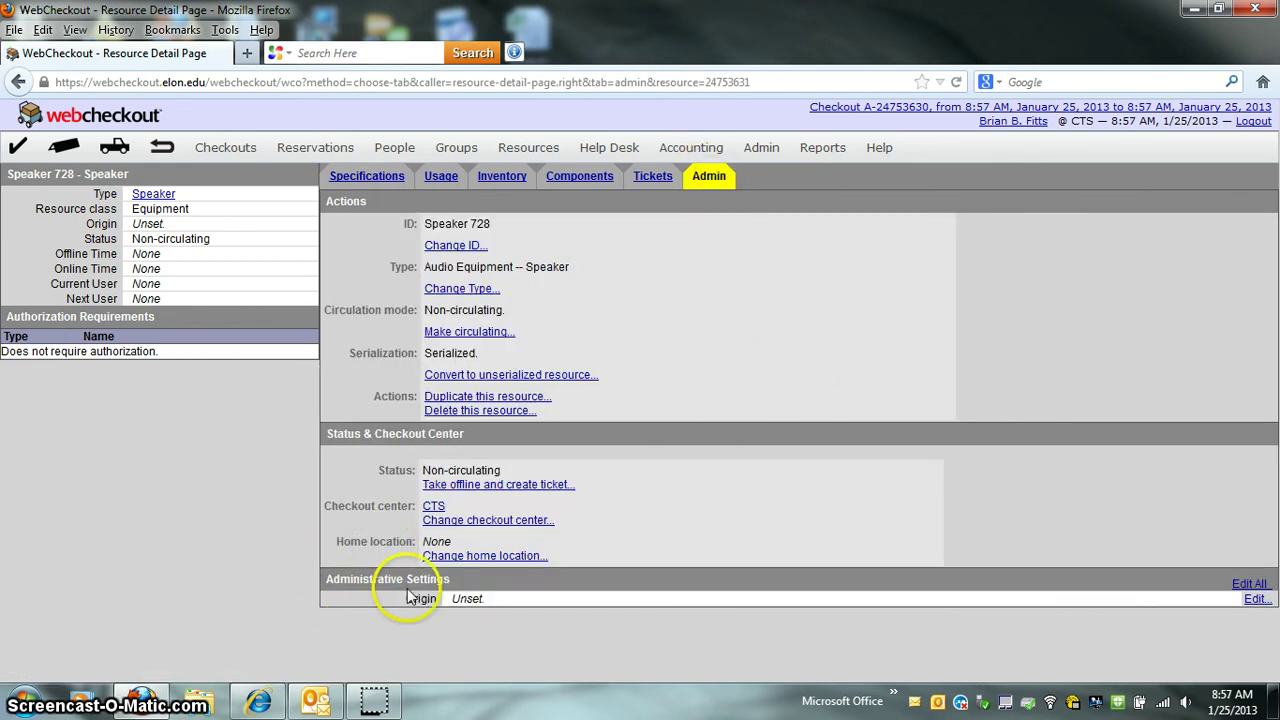
left_click(519, 560)
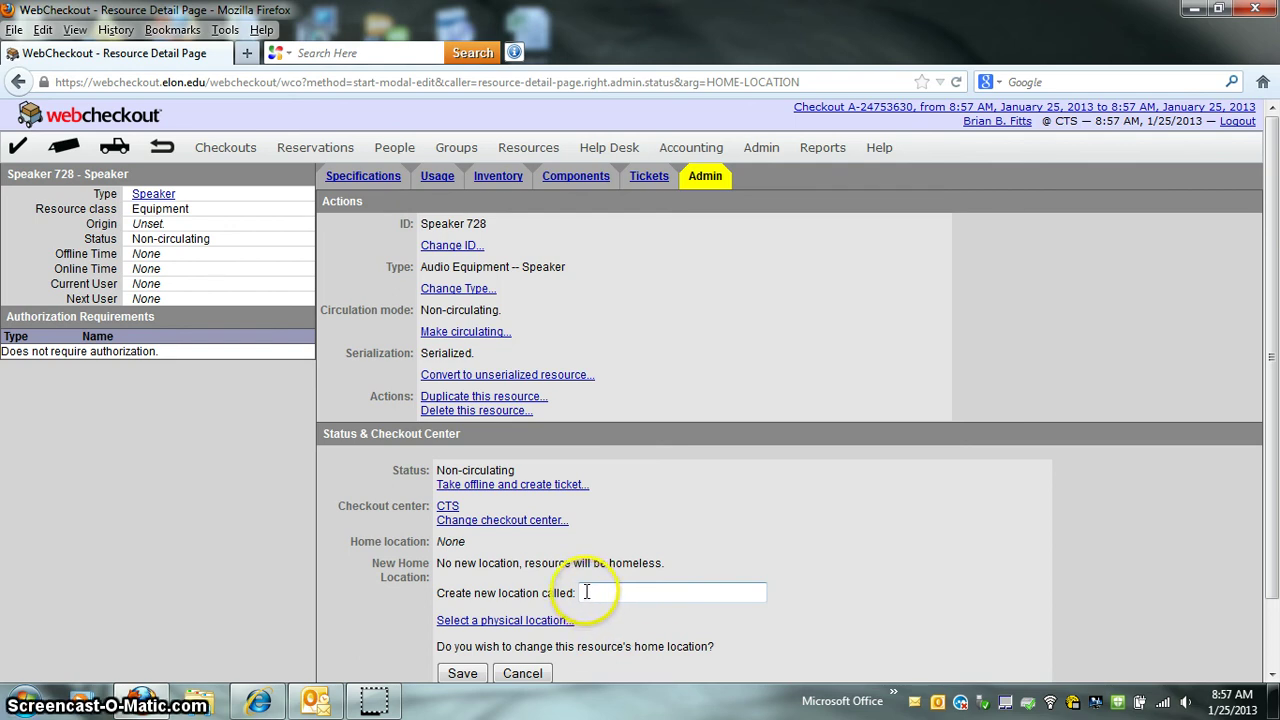
left_click(645, 580)
type("Soft")
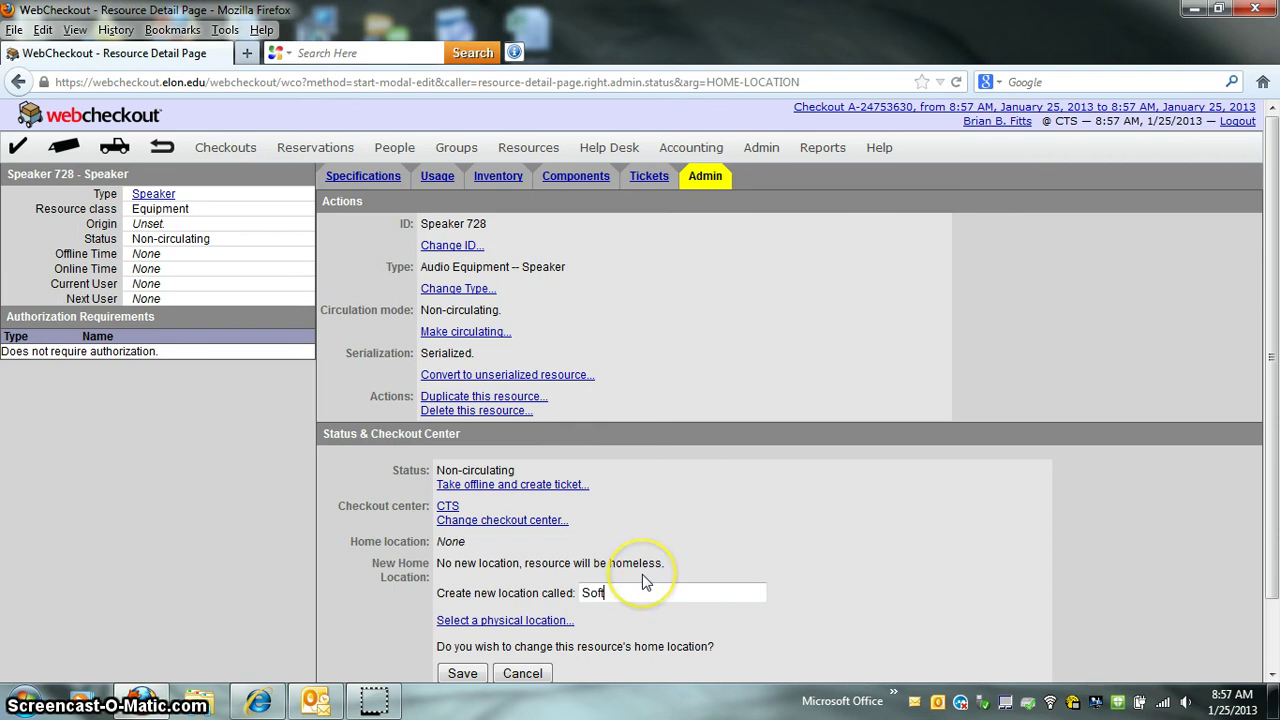
type("ball Field")
key("Return")
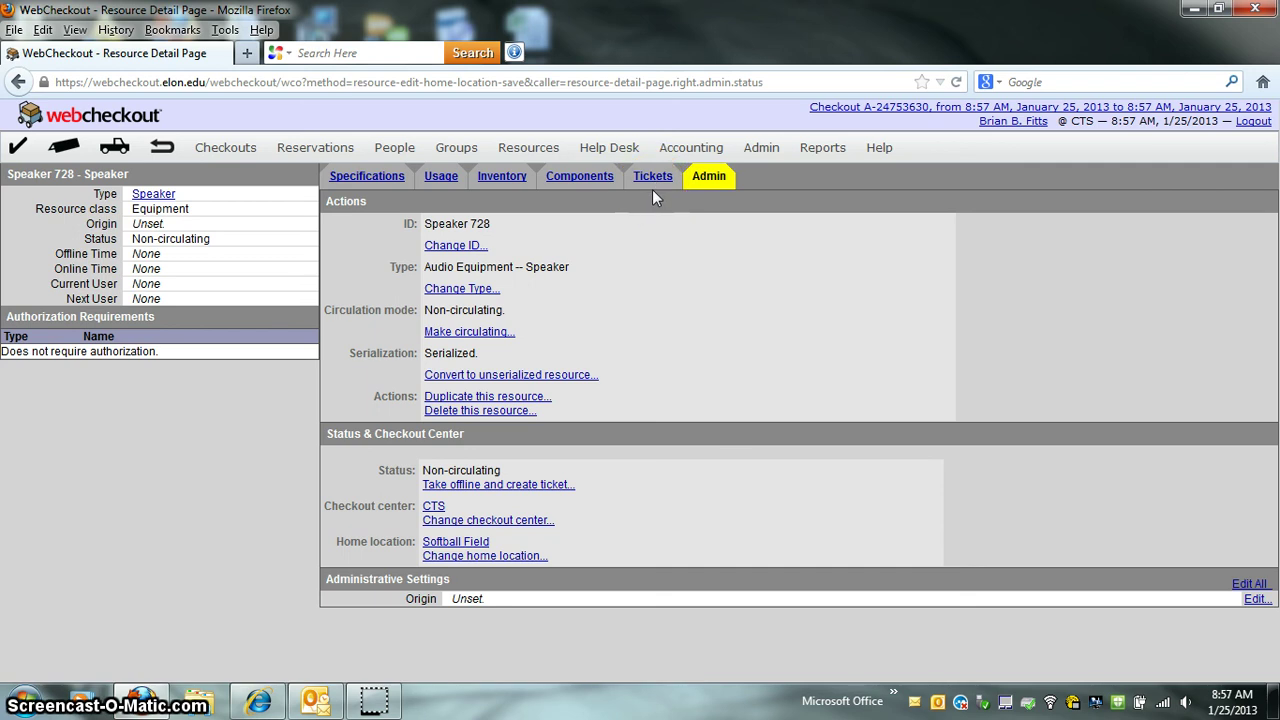
Open the Tickets tab to view Speaker 728's open and closed tickets
left_click(657, 180)
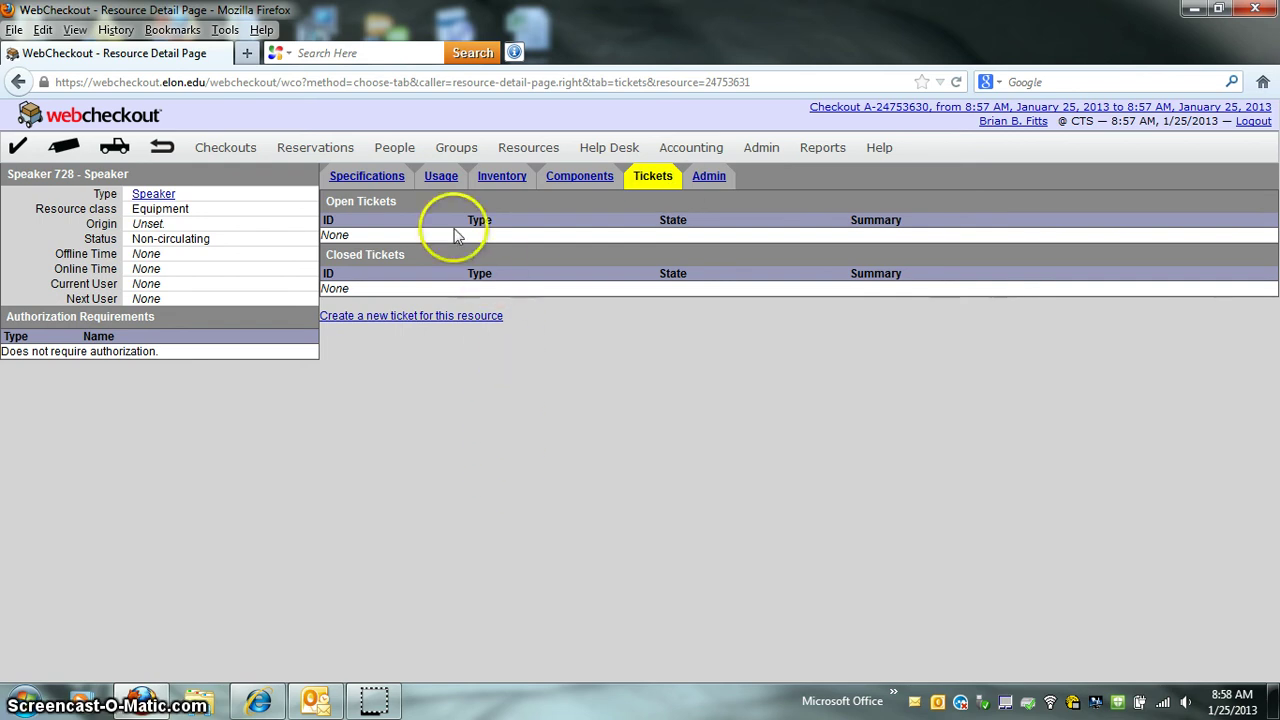
Reopen Speaker 728's Specifications tab showing its saved barcode, purchase details and $751.40 value
left_click(387, 182)
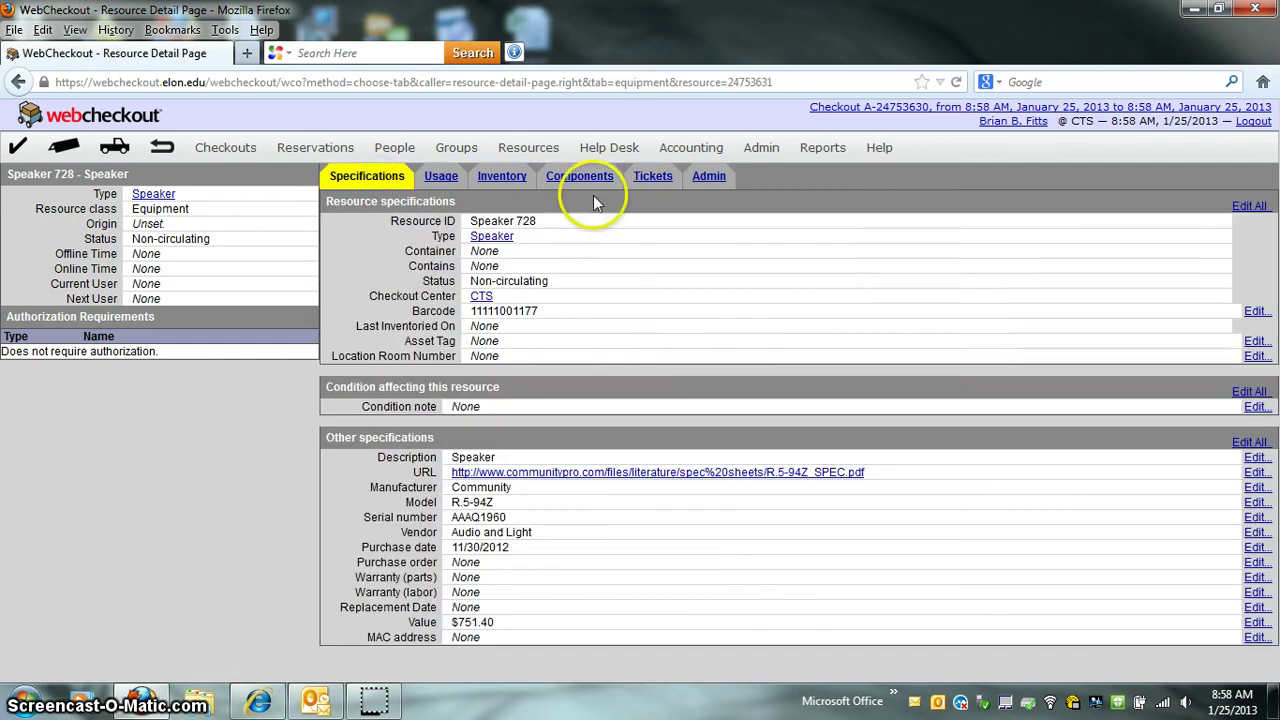